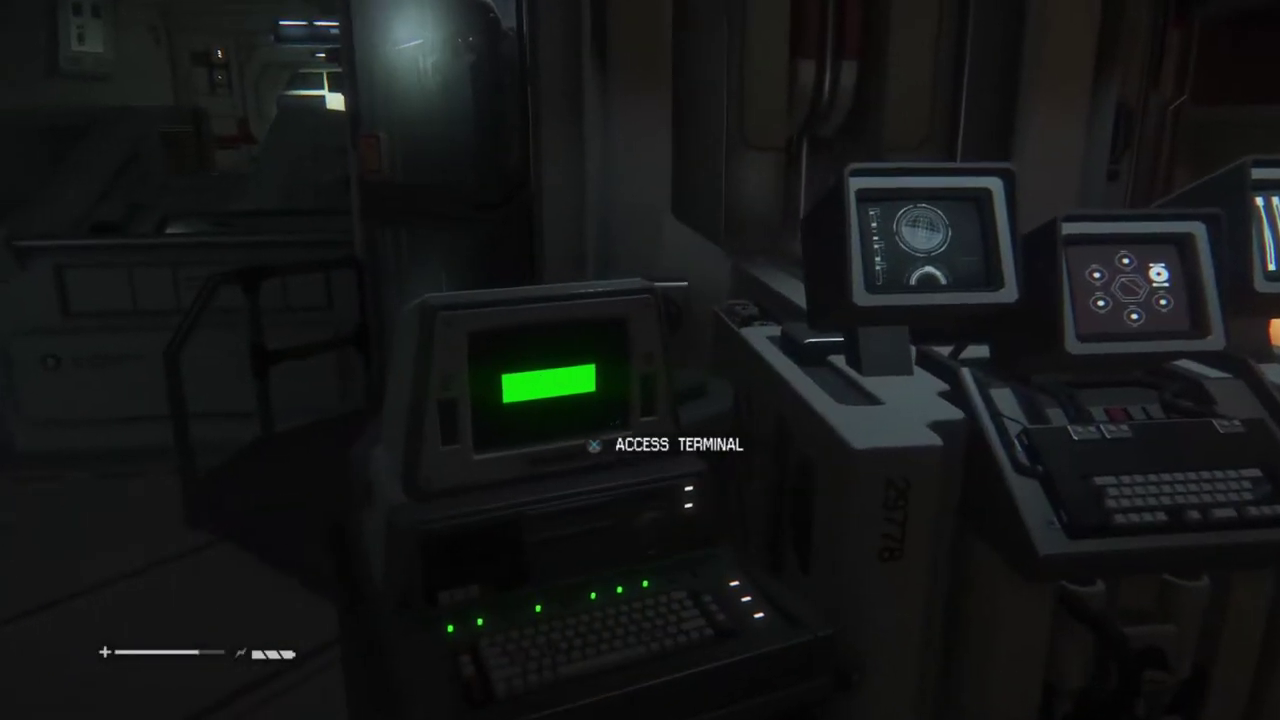
pyautogui.press('e')
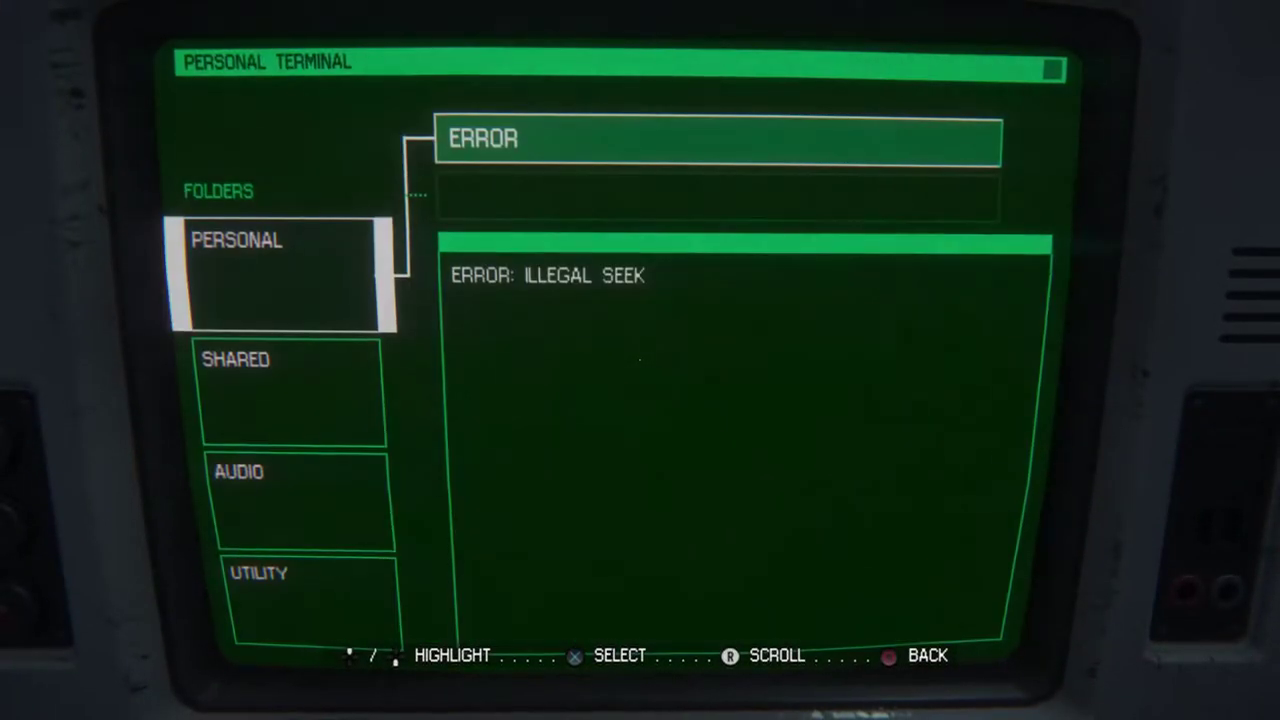
pyautogui.press('Up')
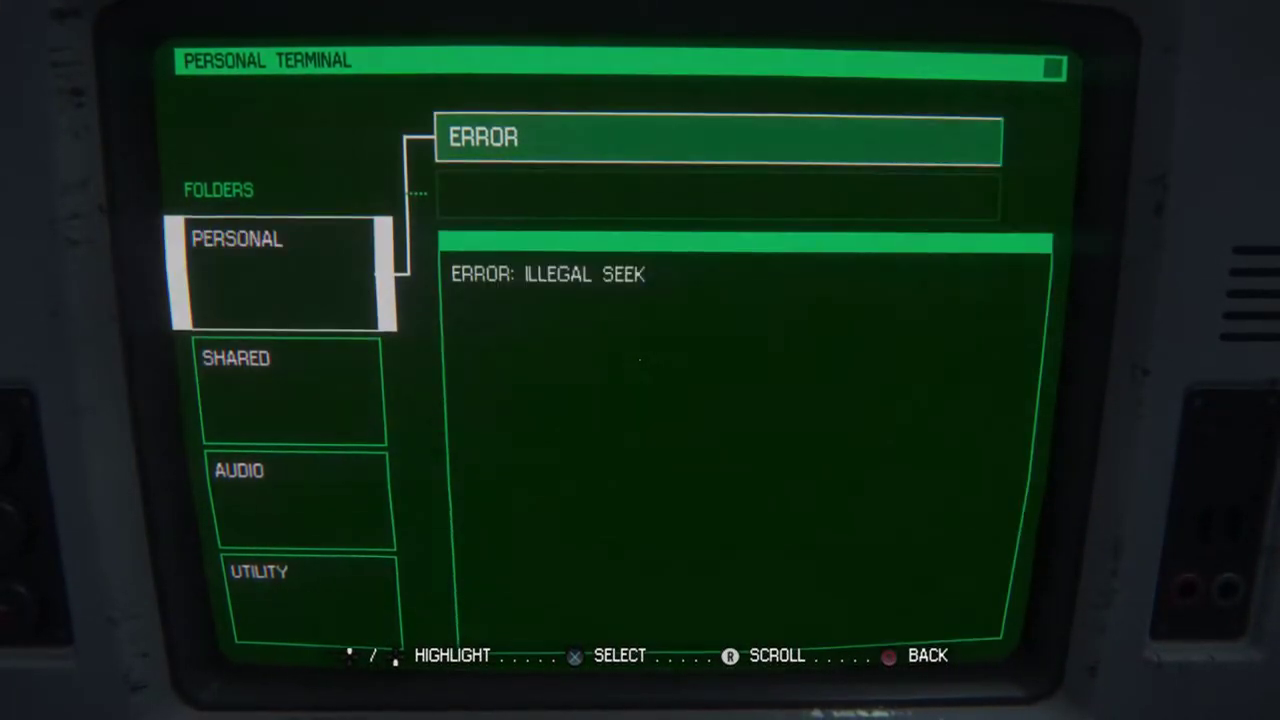
pyautogui.press('Return')
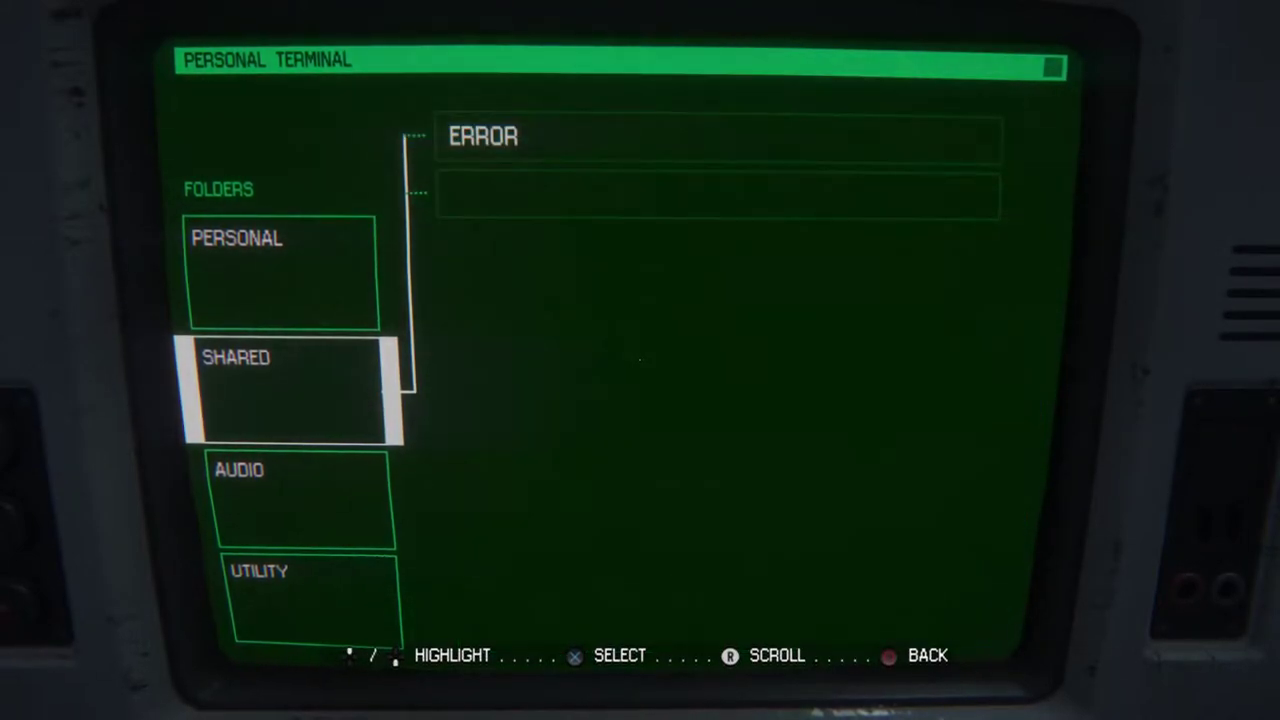
pyautogui.press('Down')
pyautogui.press('Down')
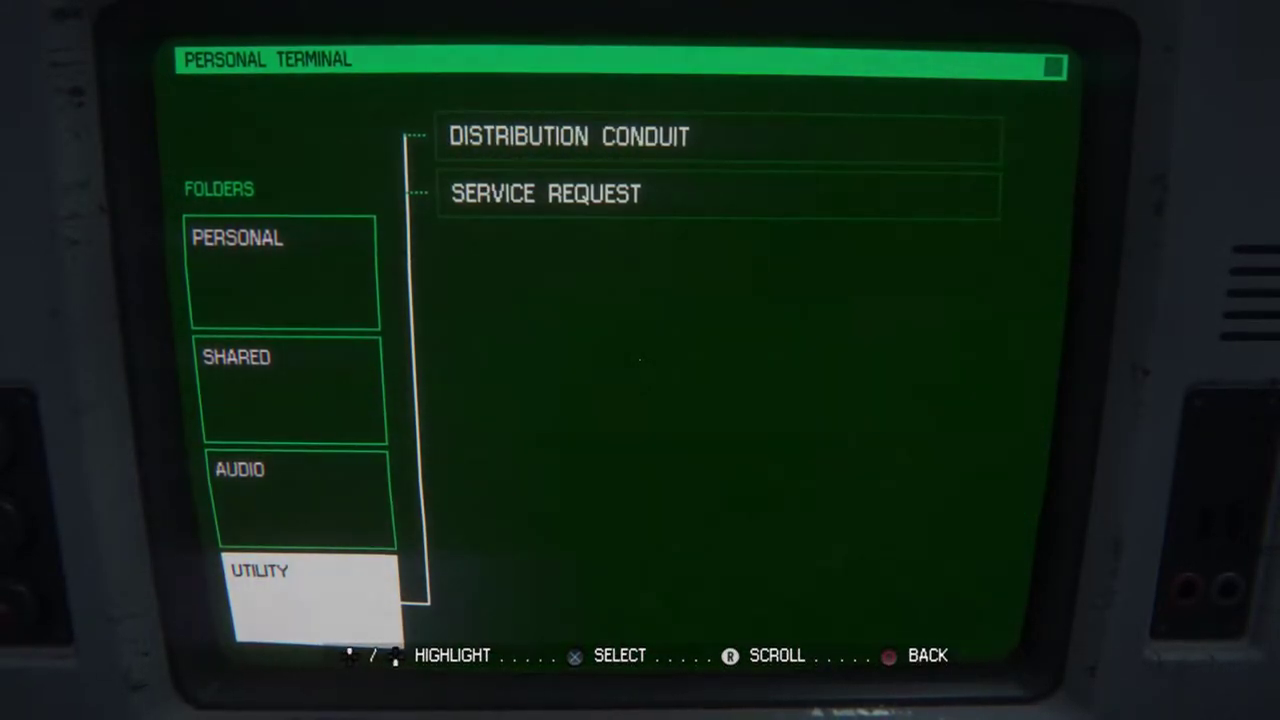
pyautogui.press('Return')
pyautogui.press('Down')
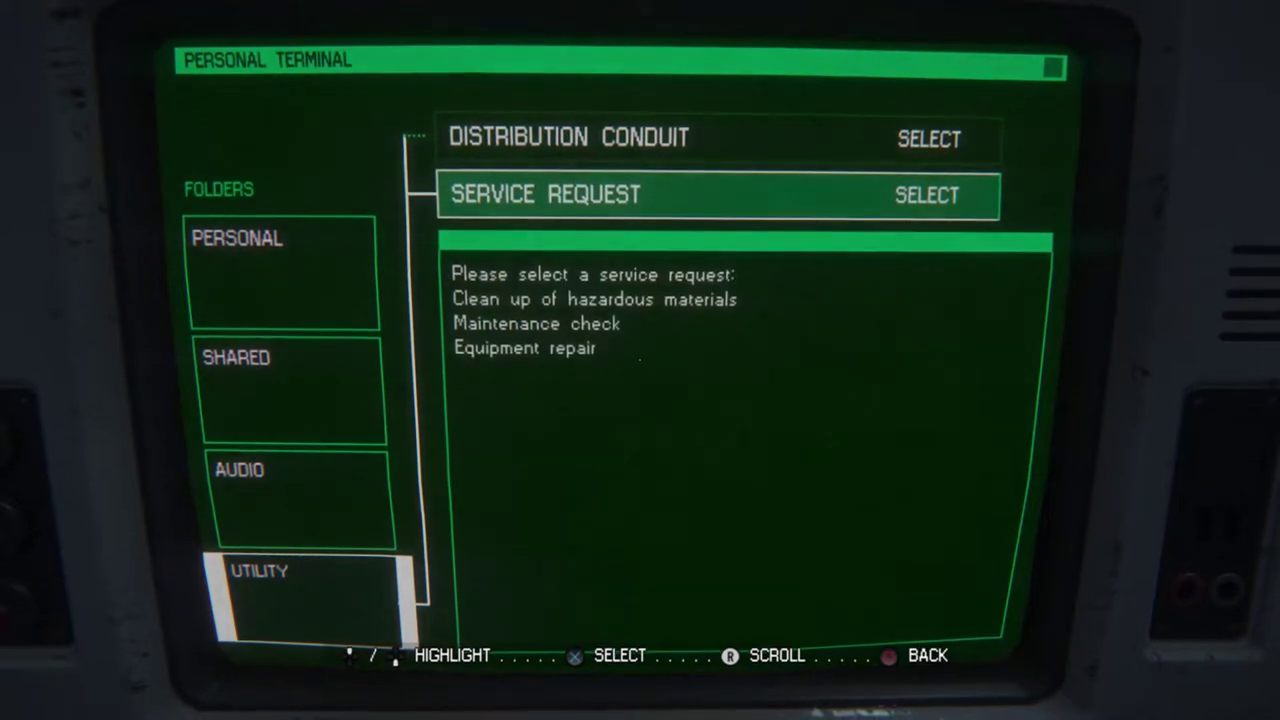
pyautogui.press('Return')
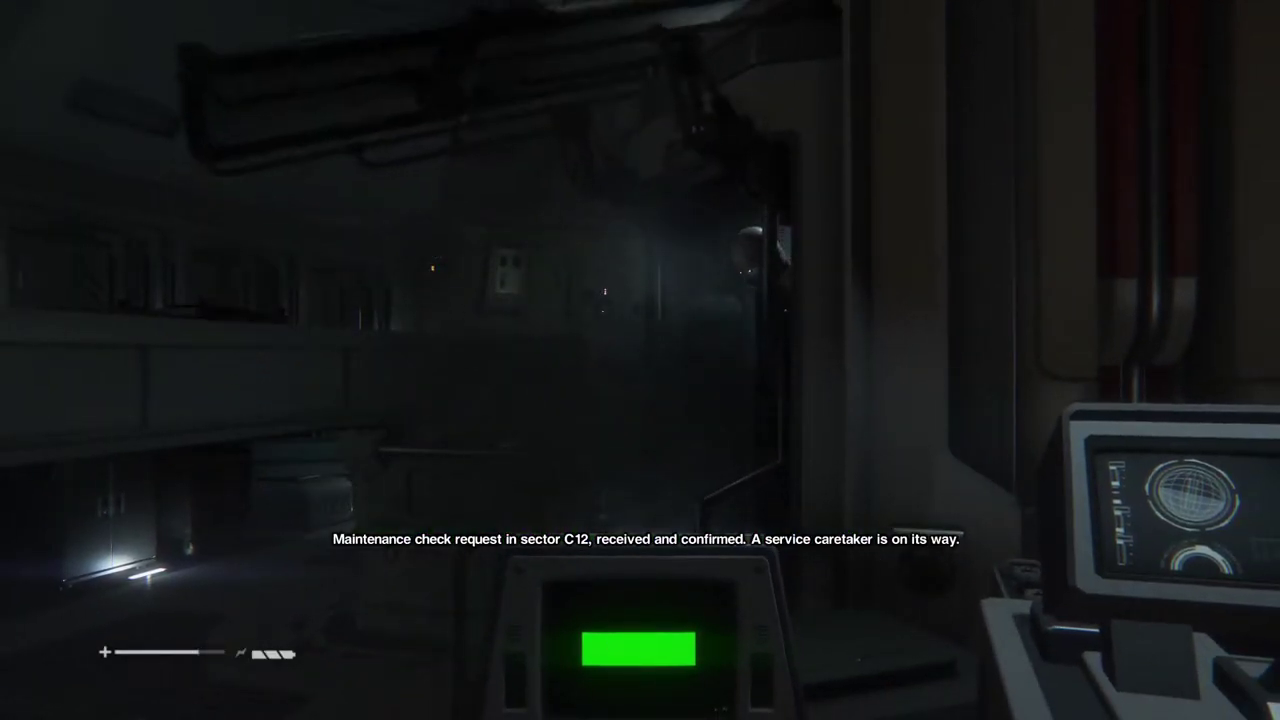
pyautogui.press('e')
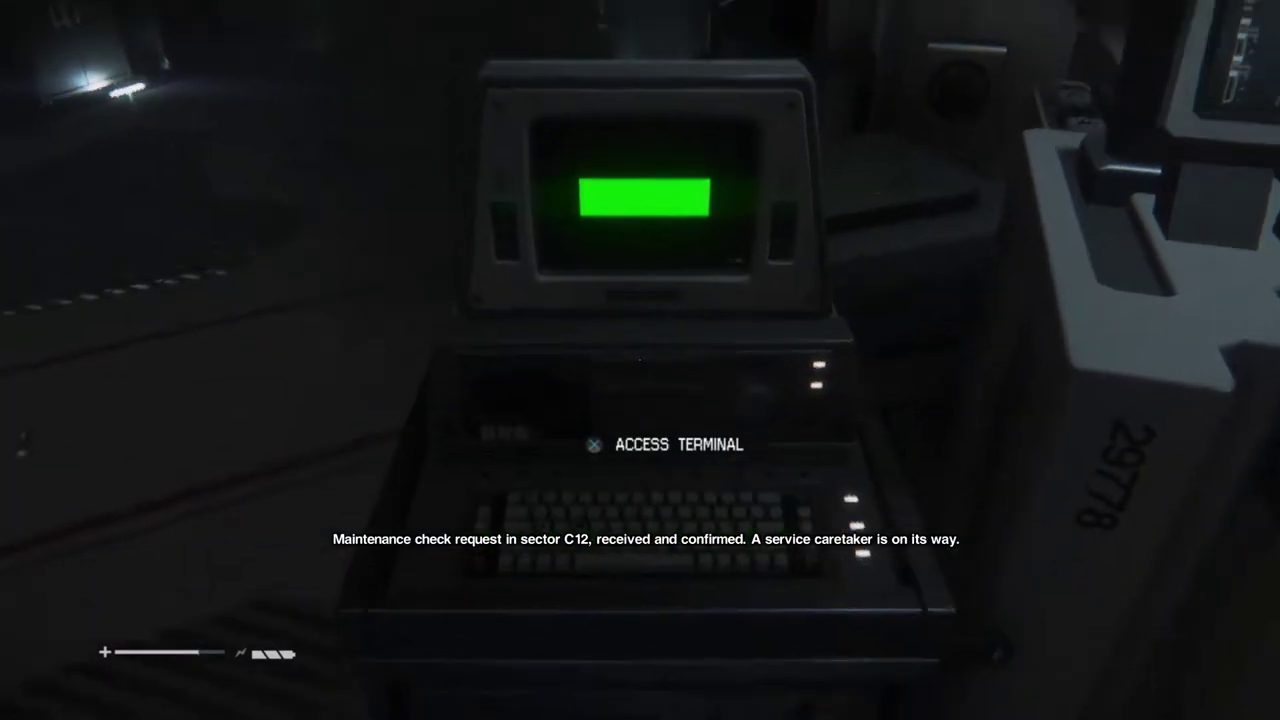
pyautogui.press('e')
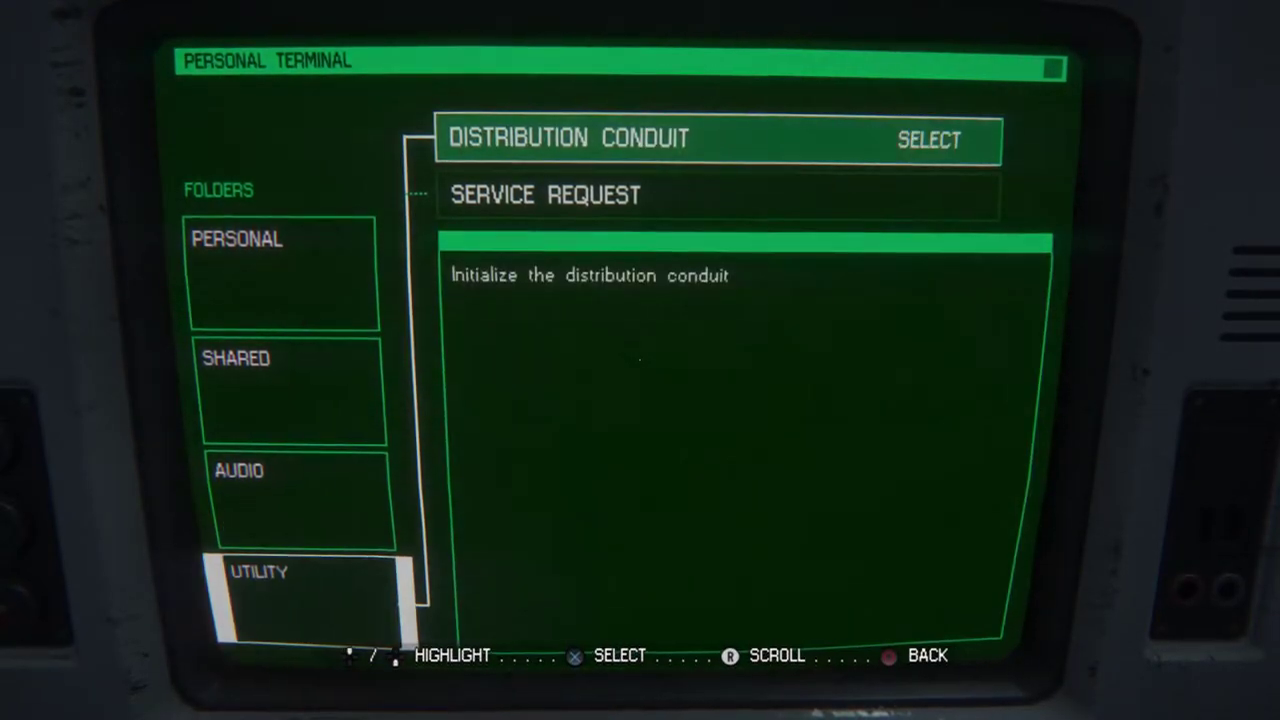
pyautogui.press('Escape')
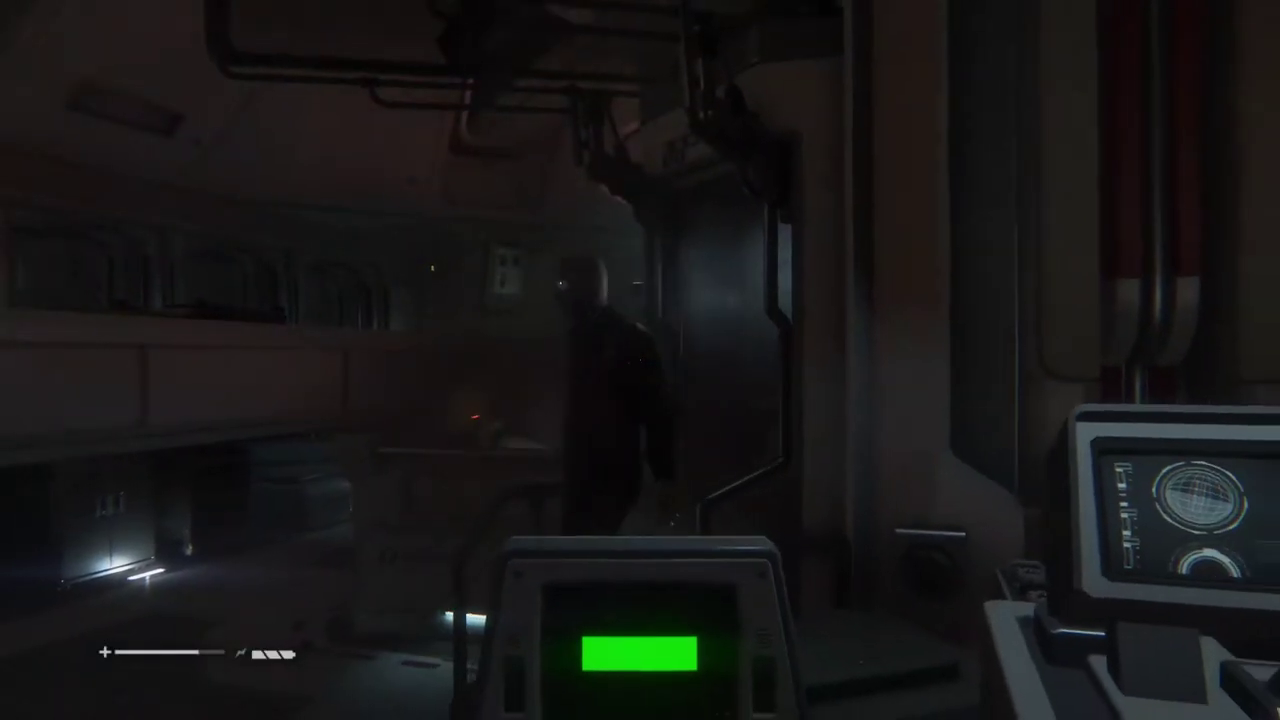
pyautogui.press('w')
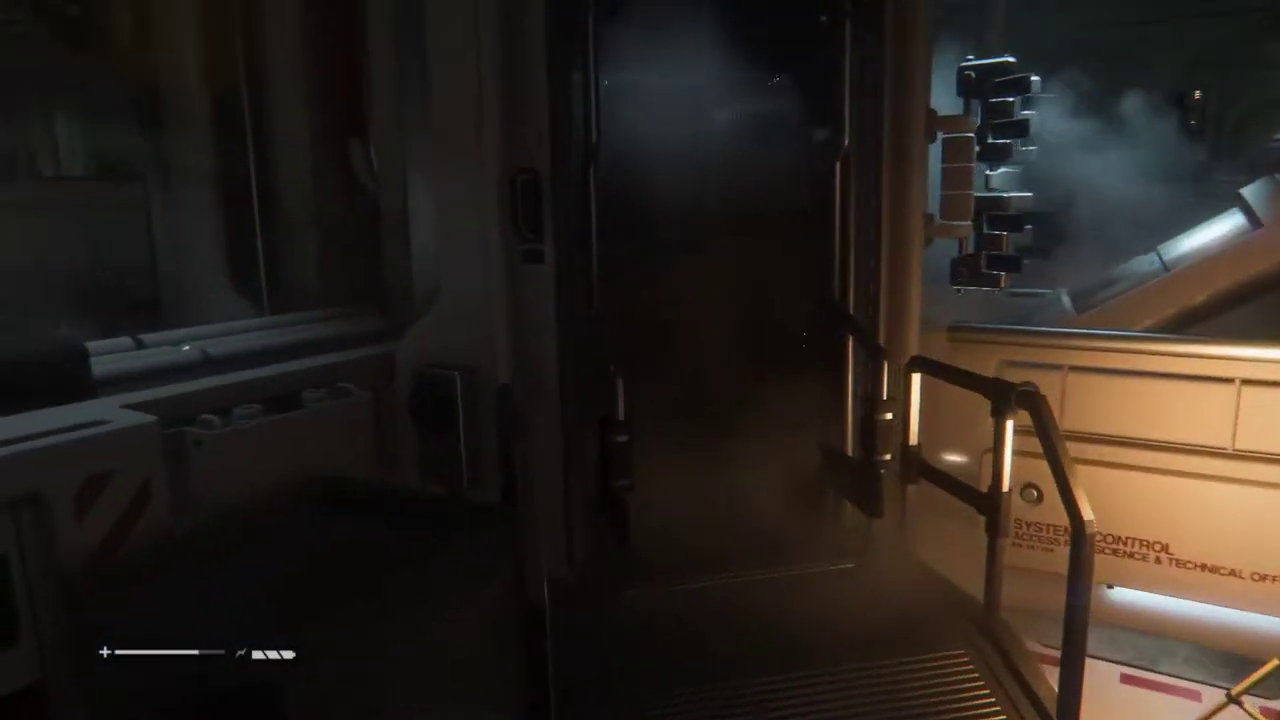
pyautogui.press('w')
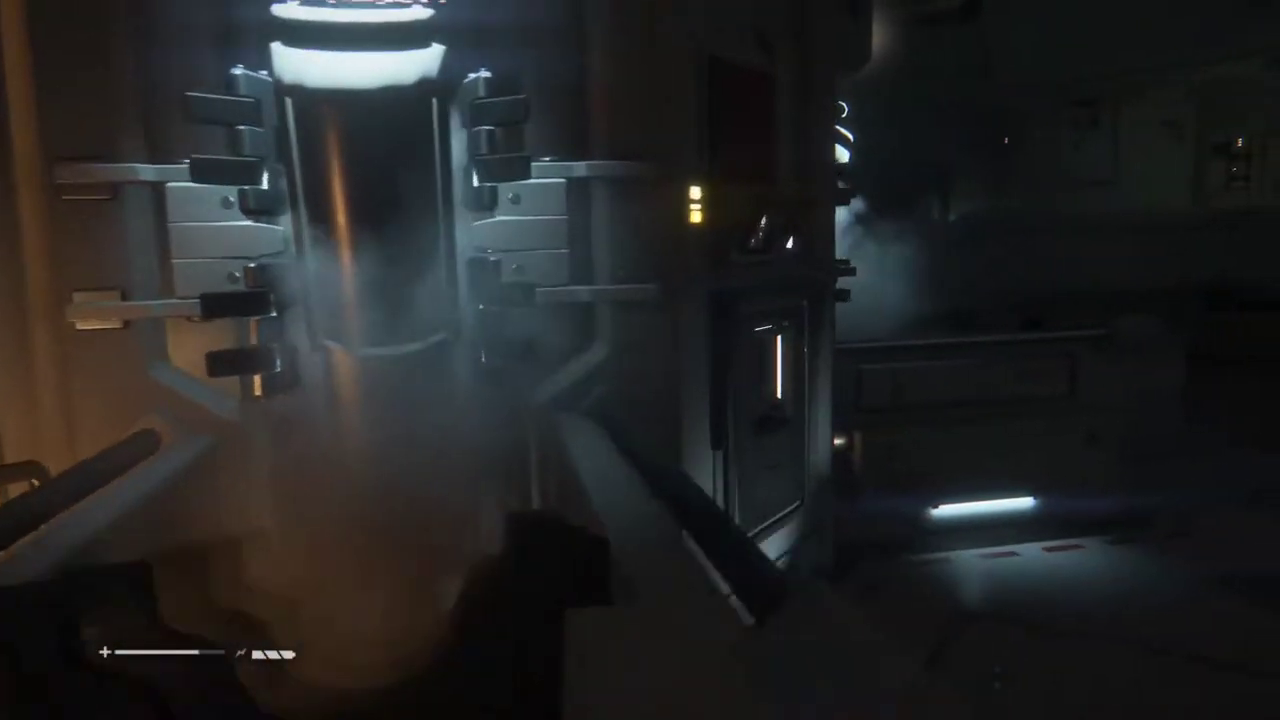
pyautogui.press('w')
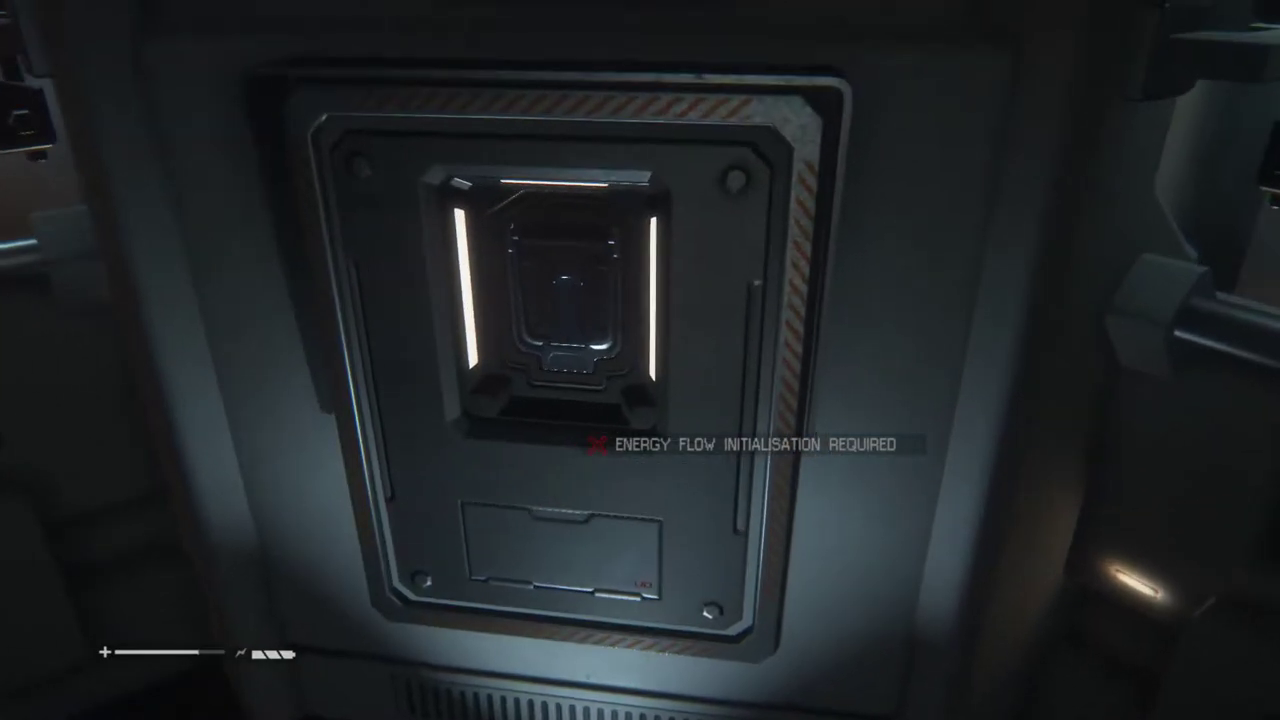
pyautogui.press('d')
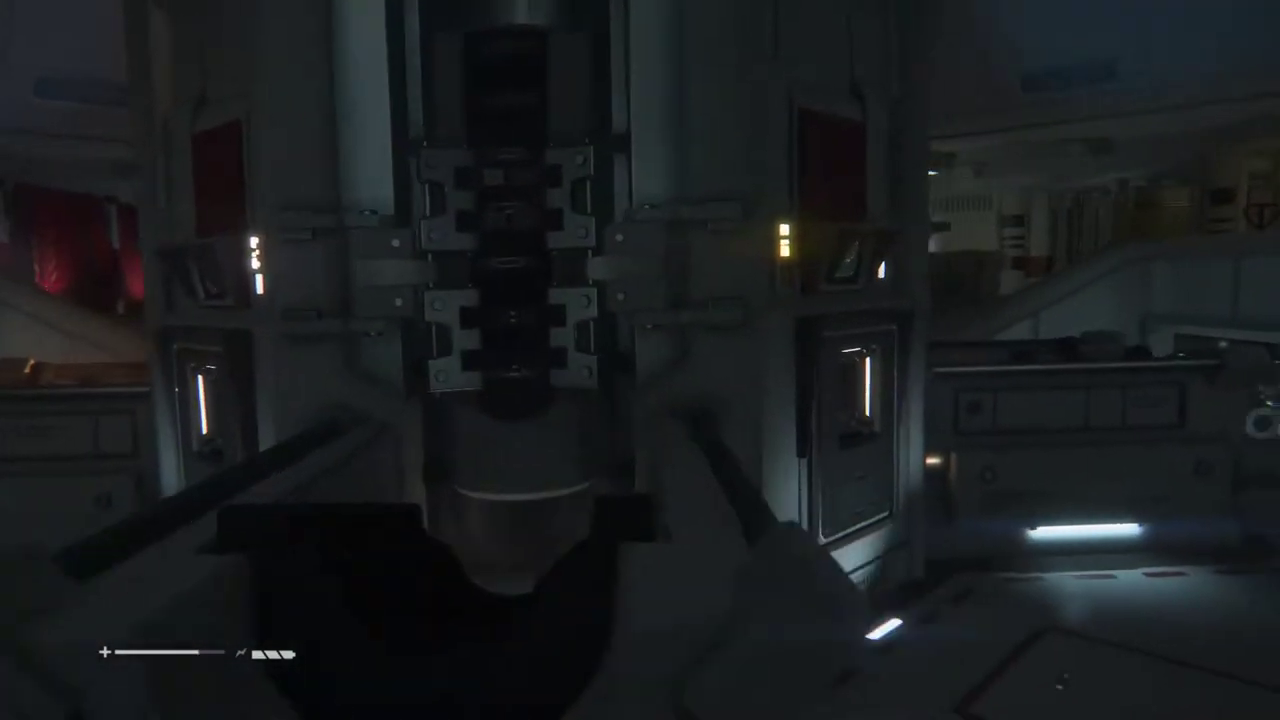
pyautogui.press('w')
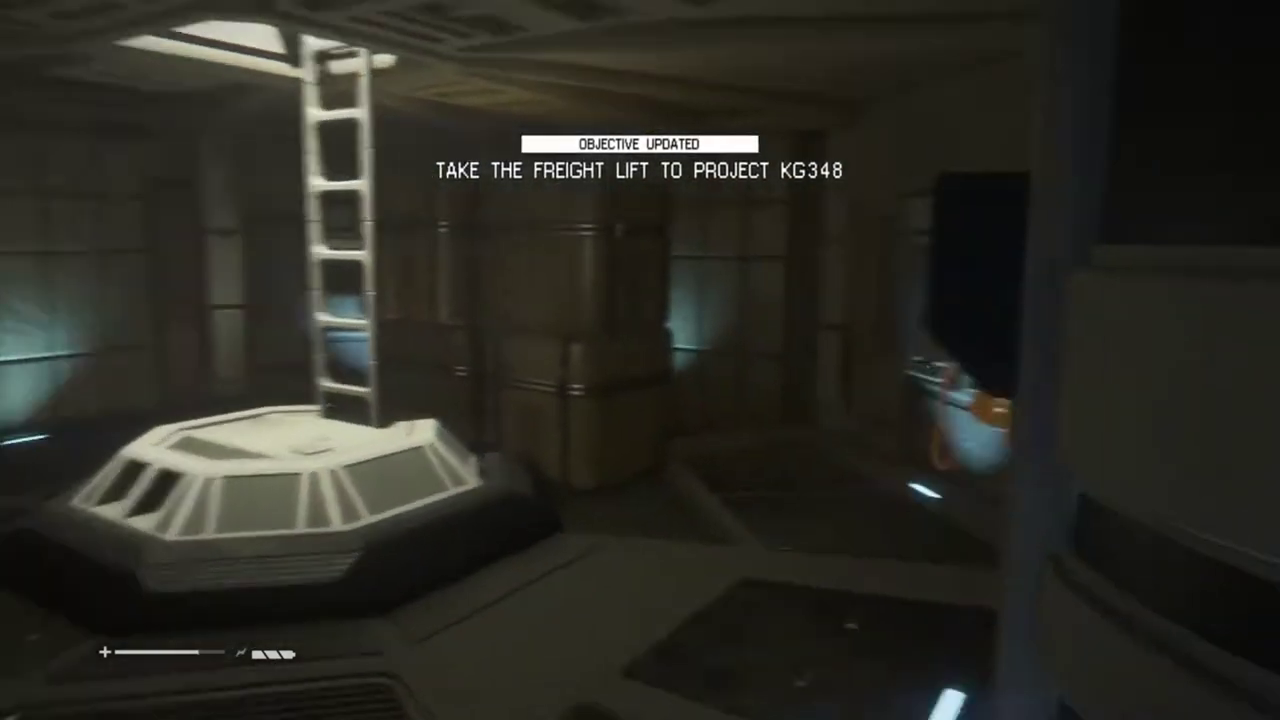
pyautogui.press('e')
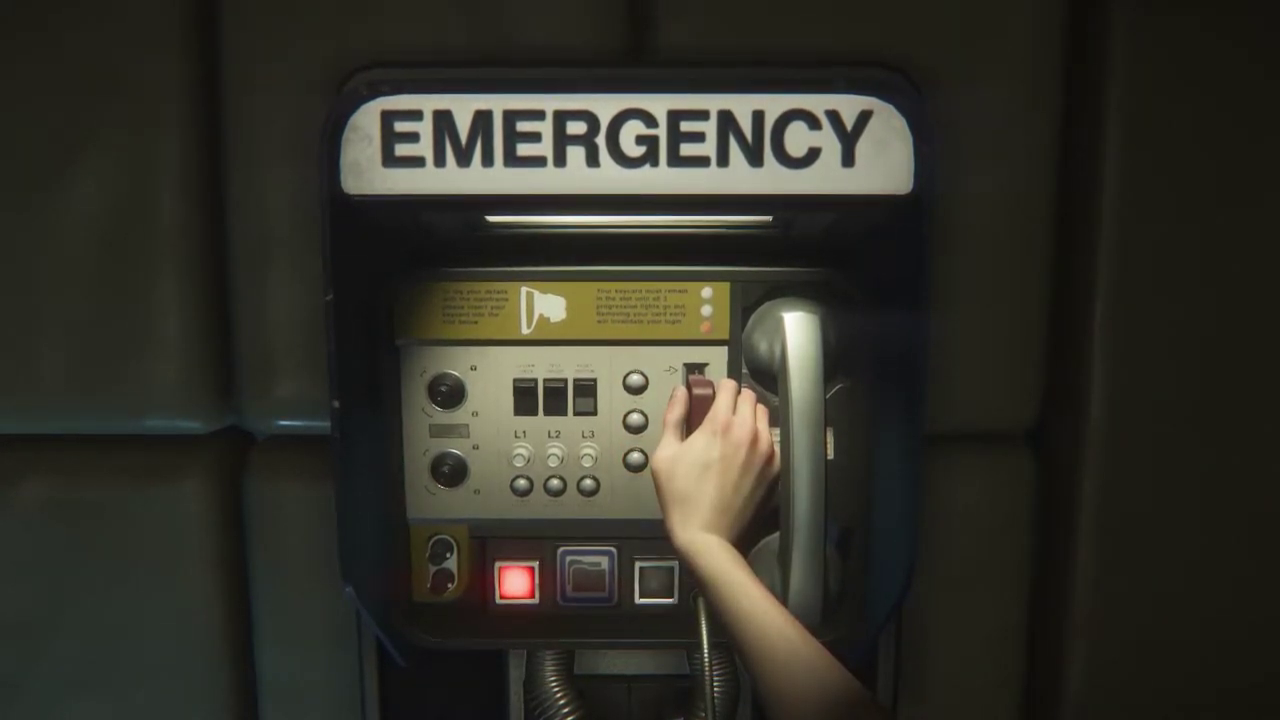
pyautogui.press('Return')
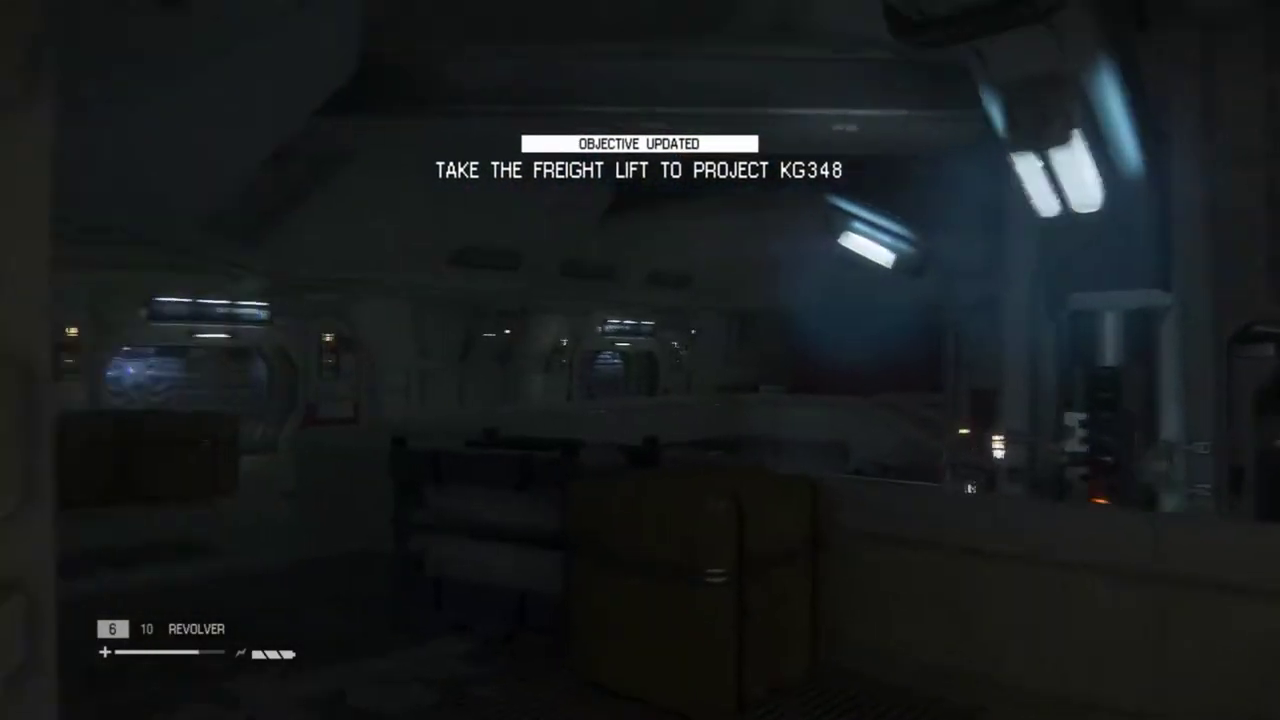
pyautogui.press('q')
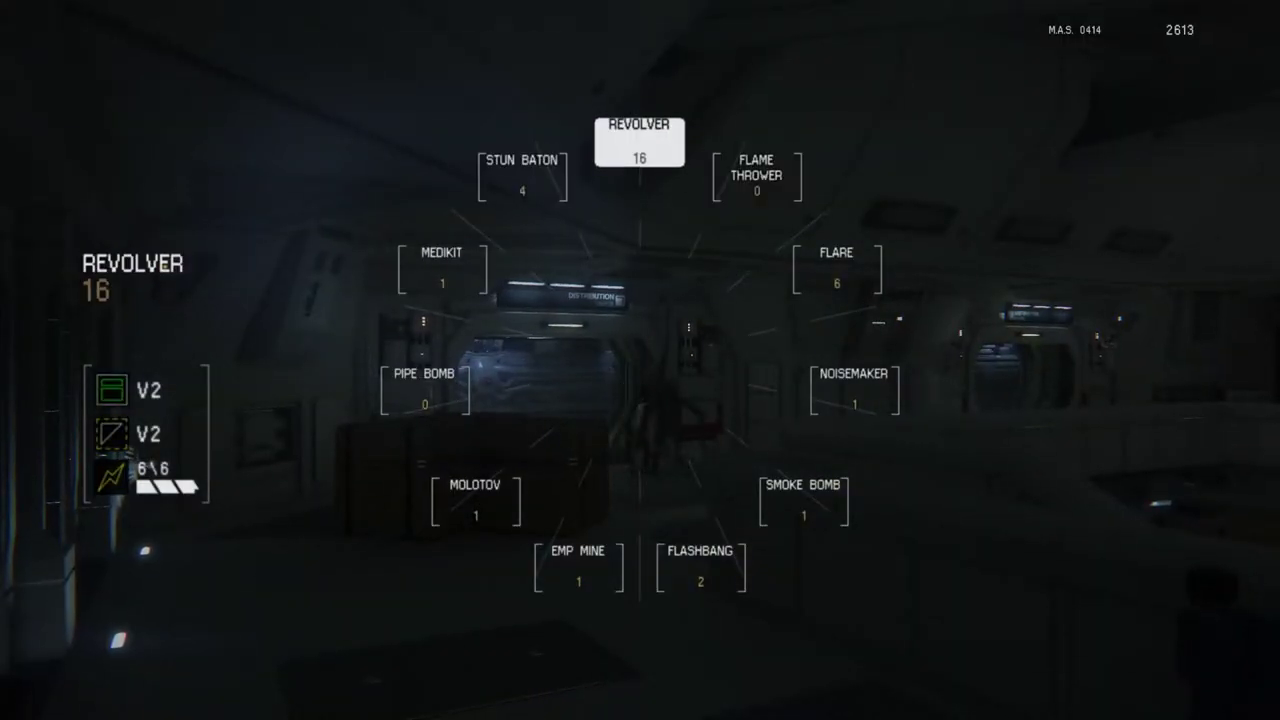
pyautogui.press('q')
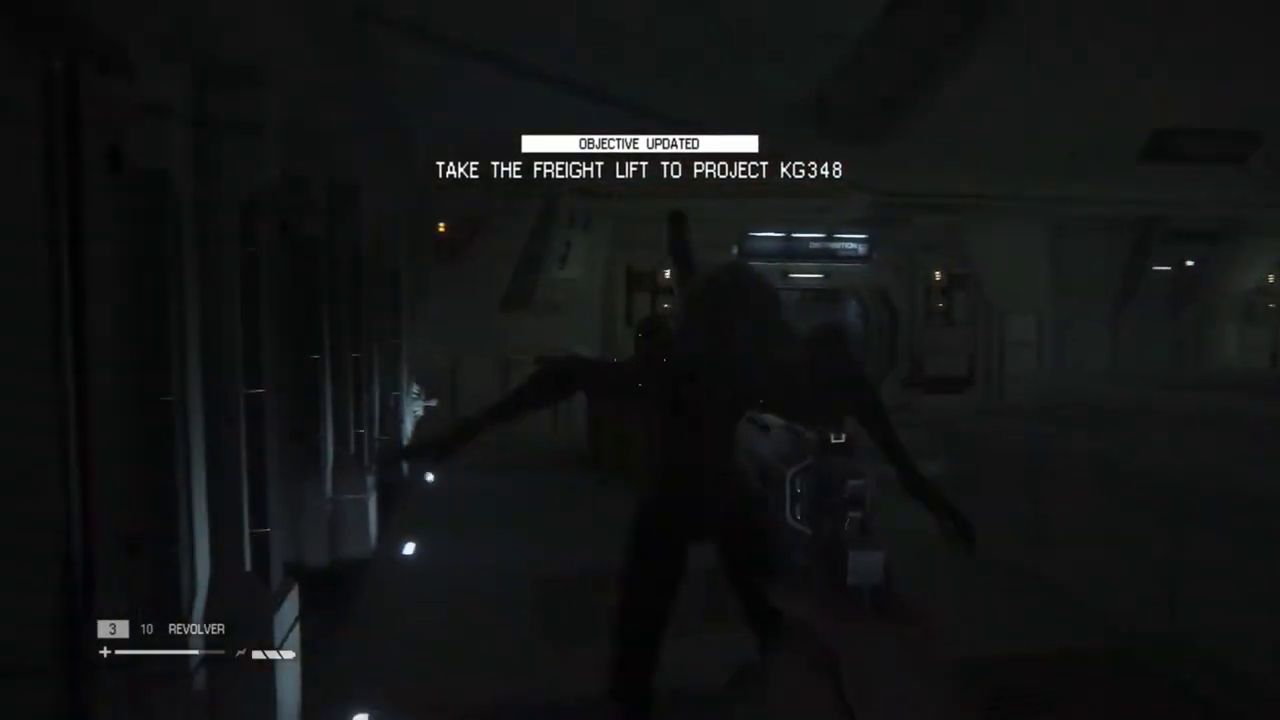
pyautogui.click(640, 360)
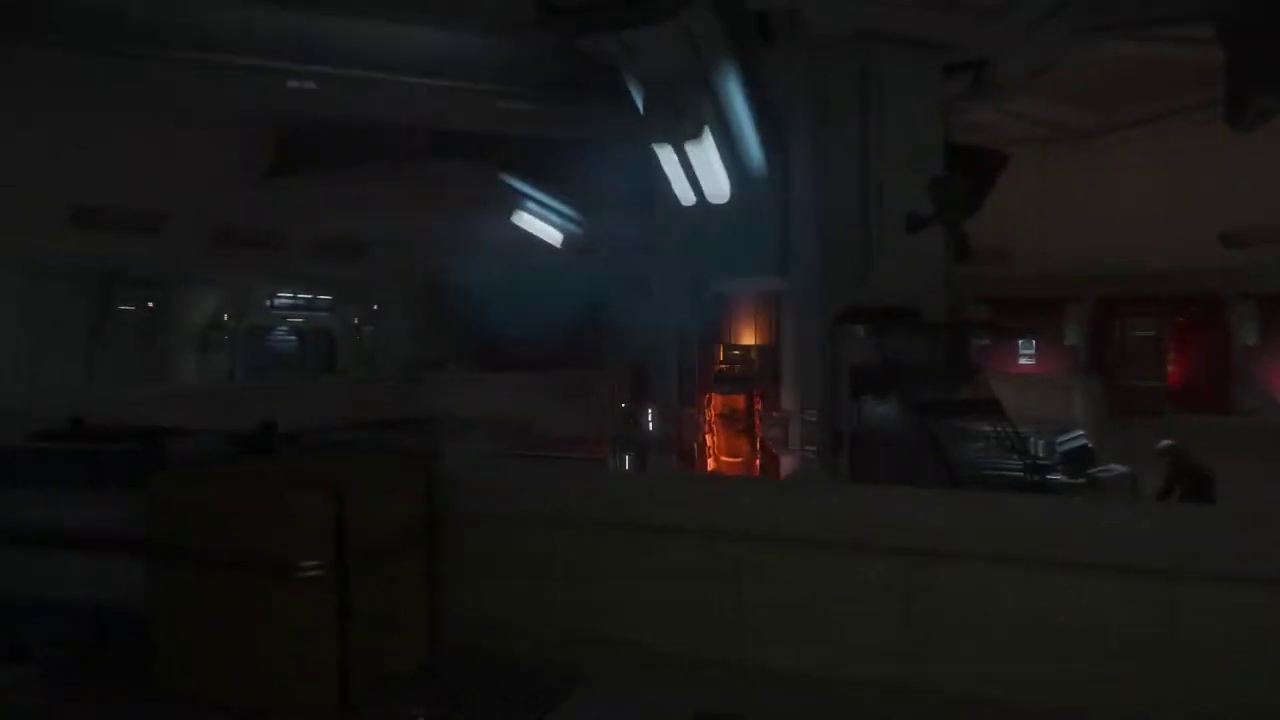
pyautogui.press('w')
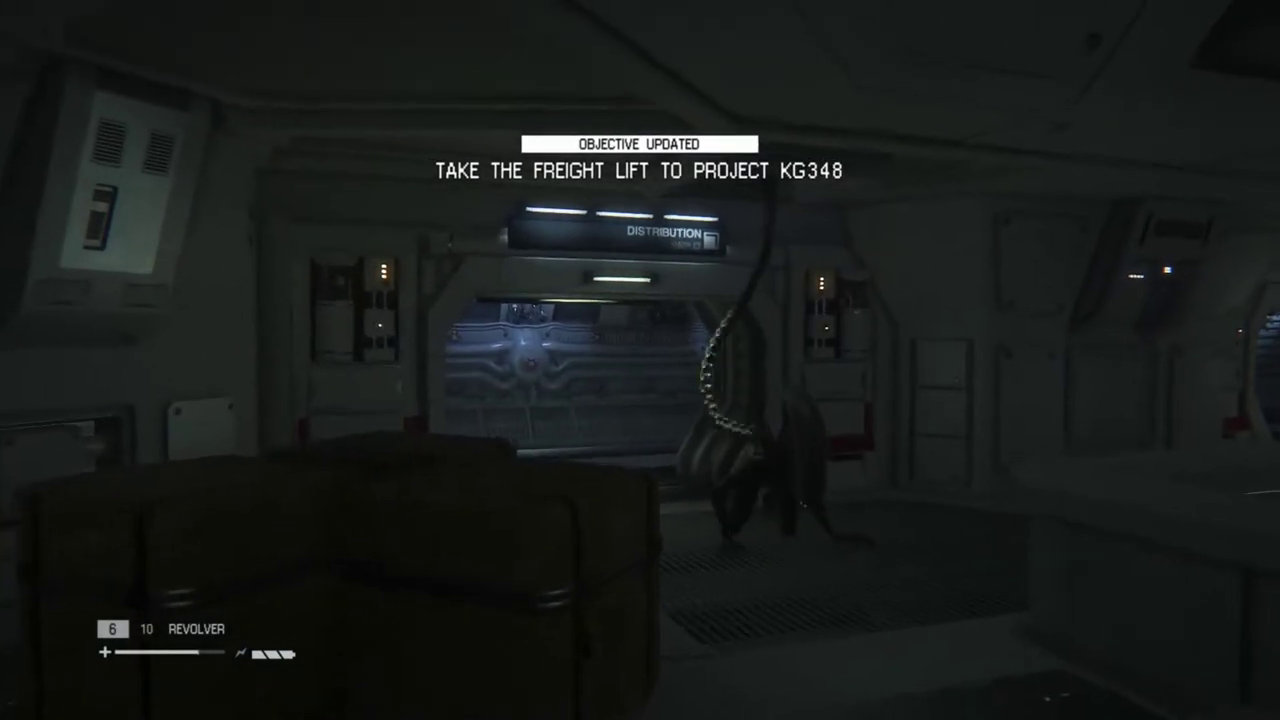
pyautogui.press('Tab')
pyautogui.press('Tab')
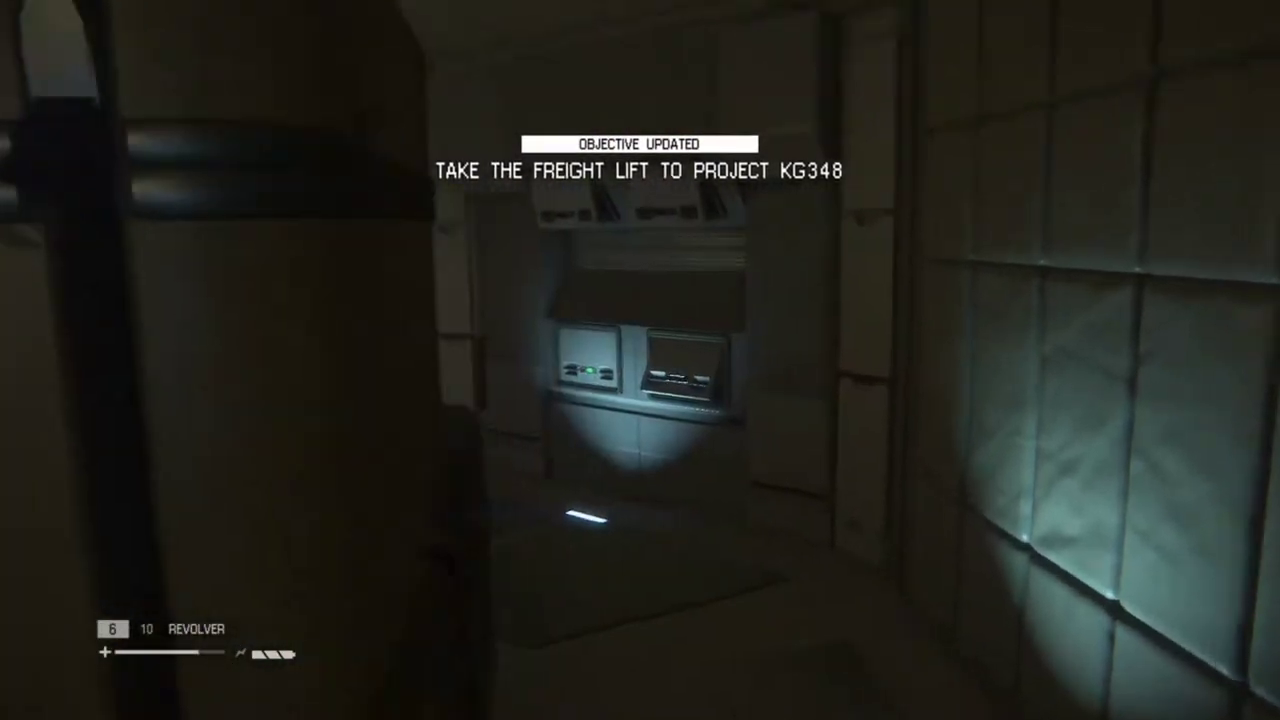
pyautogui.press('q')
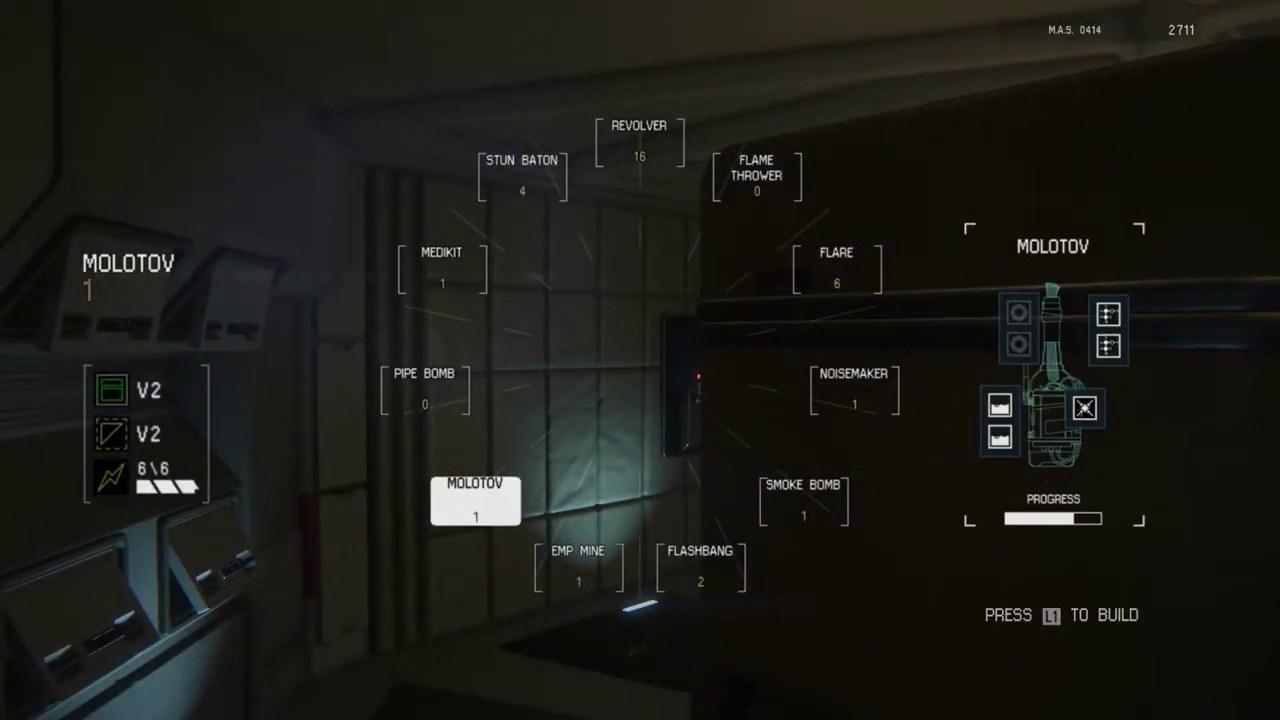
pyautogui.press('Tab')
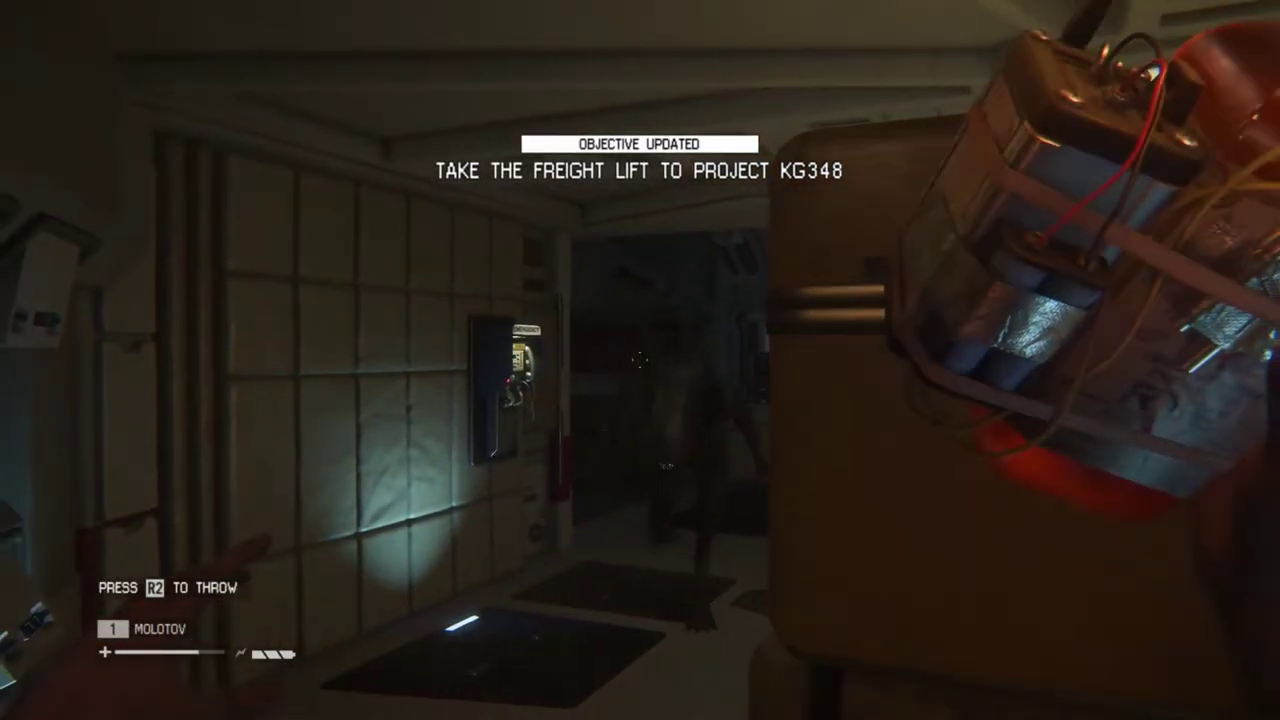
pyautogui.click(640, 358)
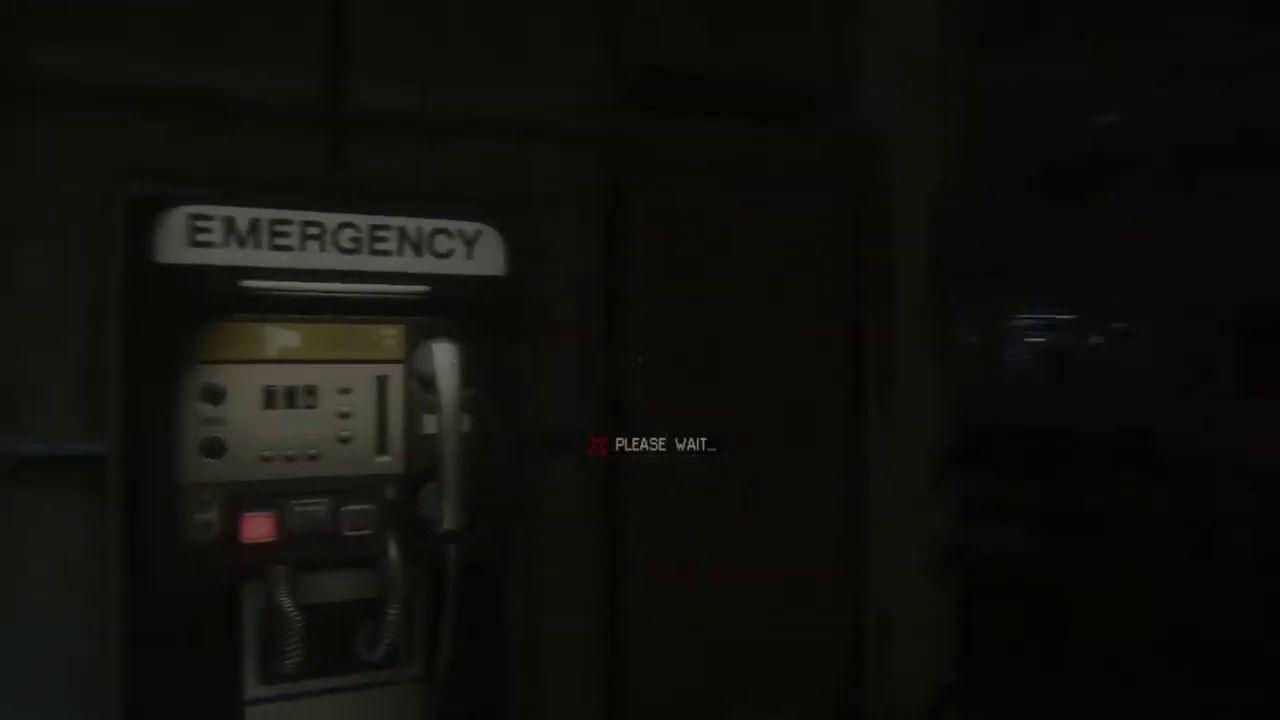
pyautogui.press('q')
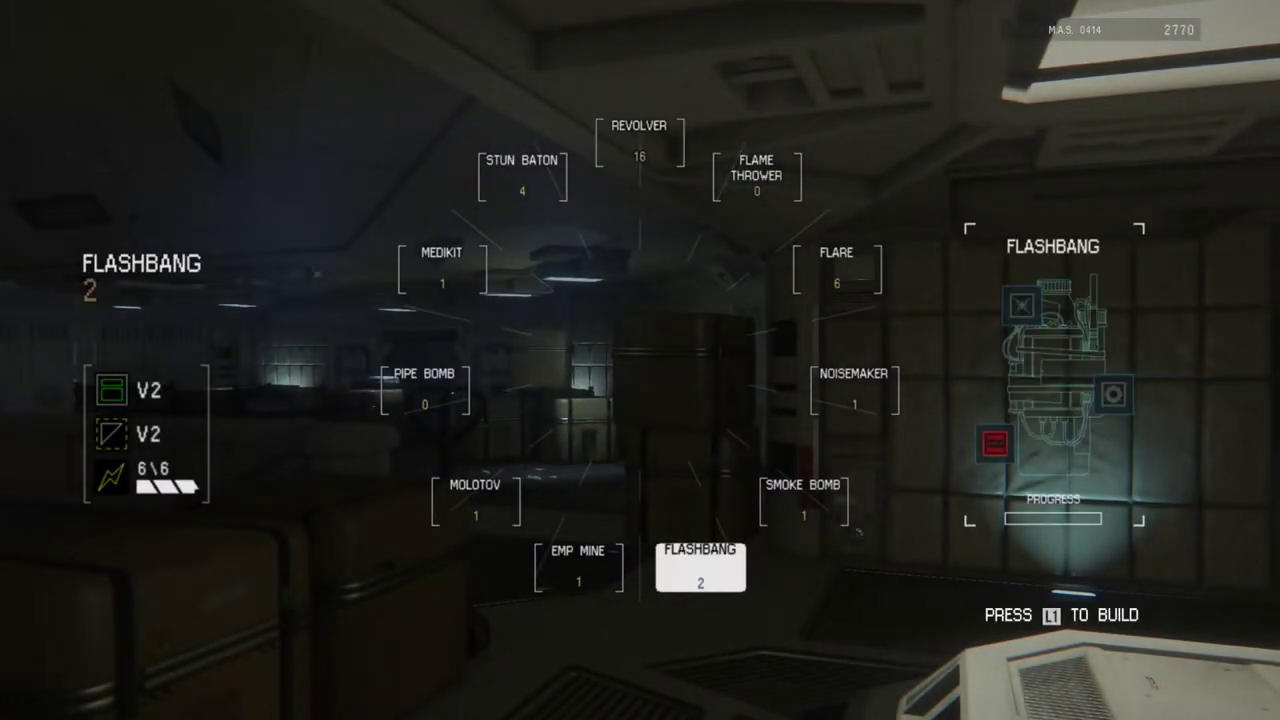
pyautogui.press('q')
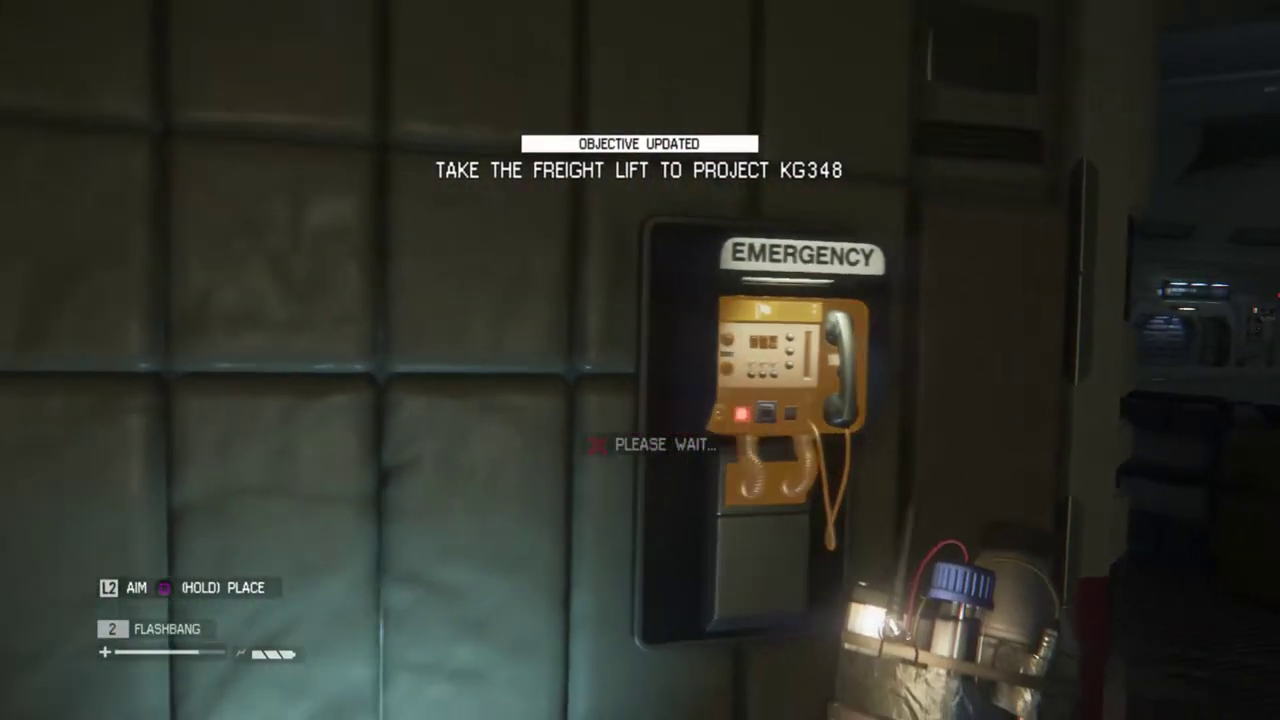
pyautogui.press('q')
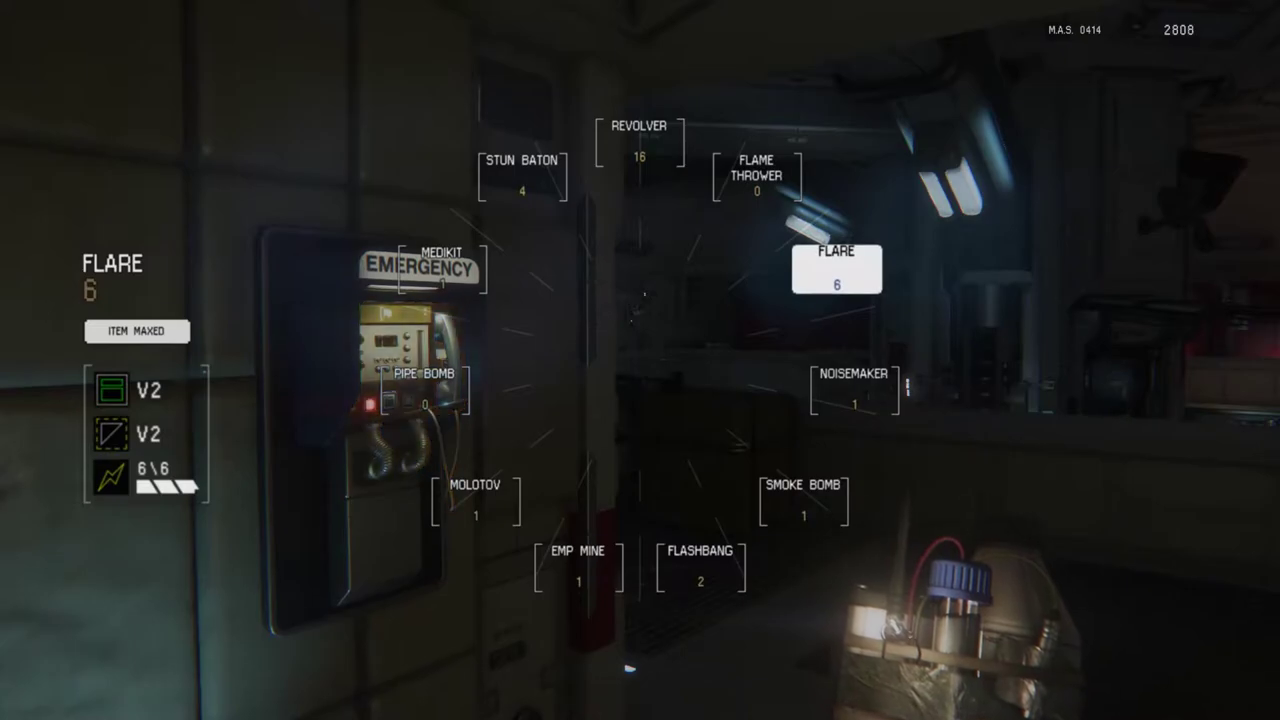
pyautogui.press('q')
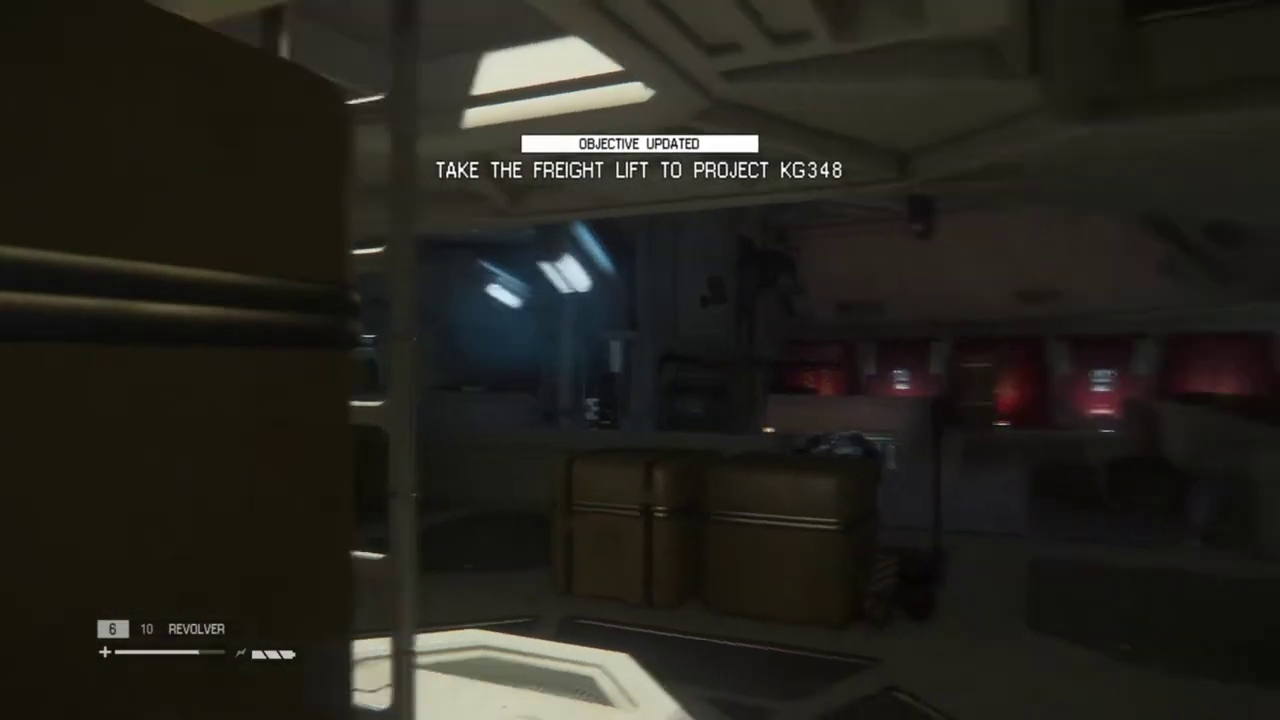
pyautogui.press('Tab')
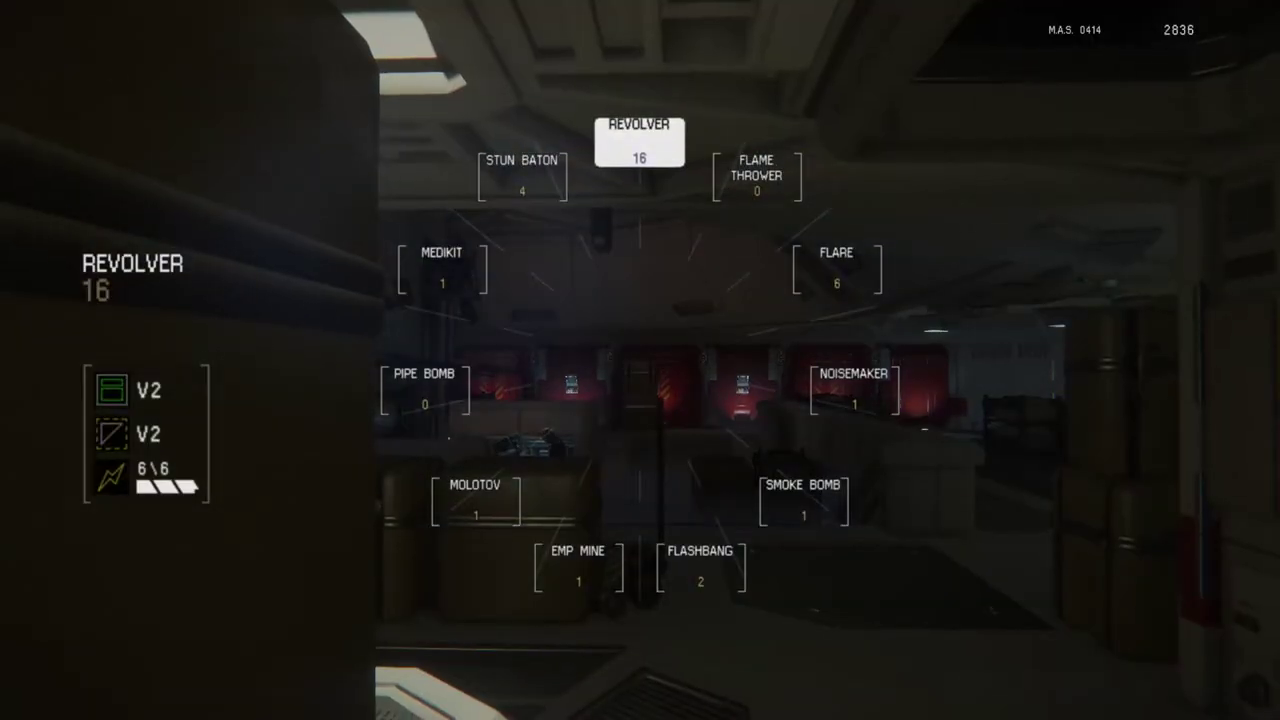
pyautogui.press('Tab')
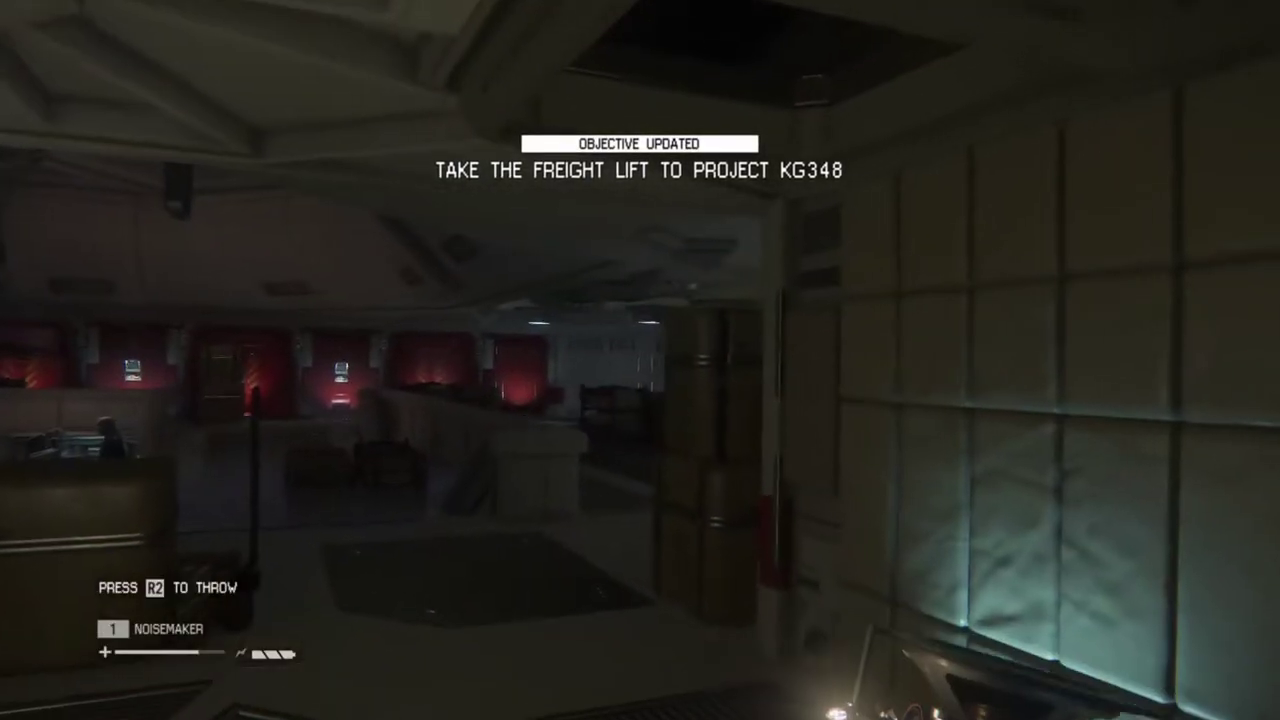
pyautogui.scroll(-1, 640, 360)
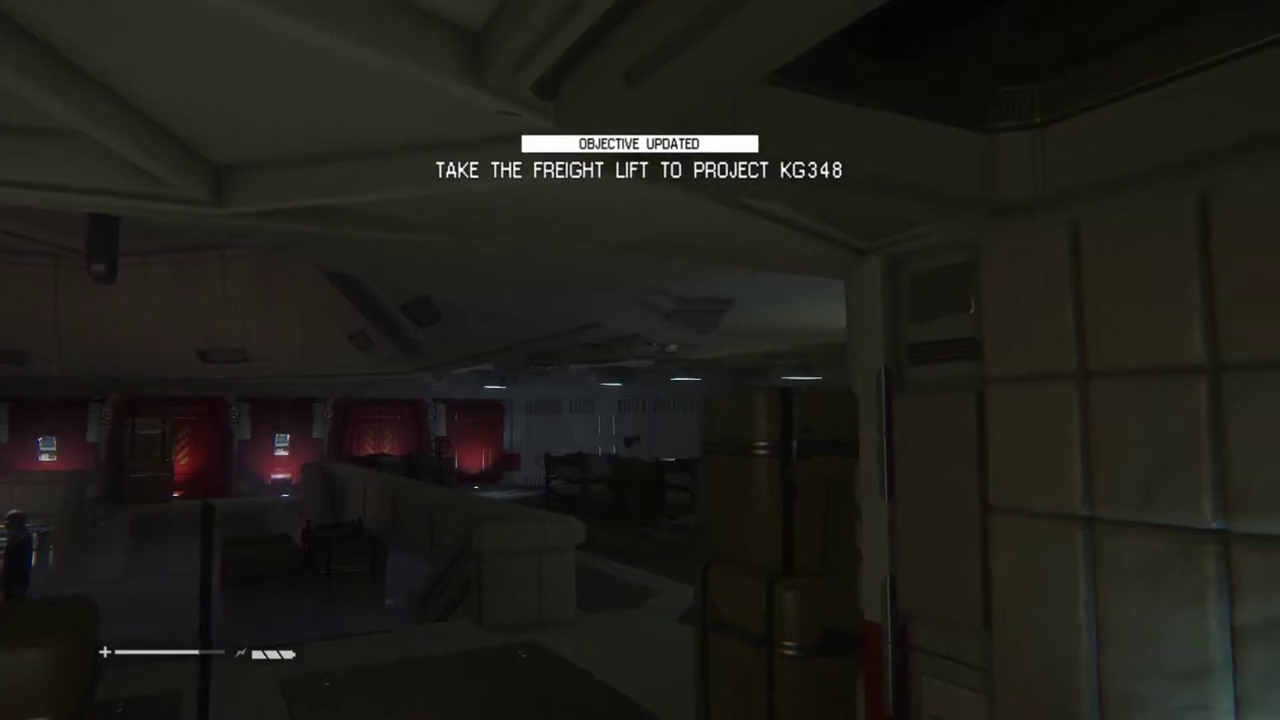
pyautogui.press('w')
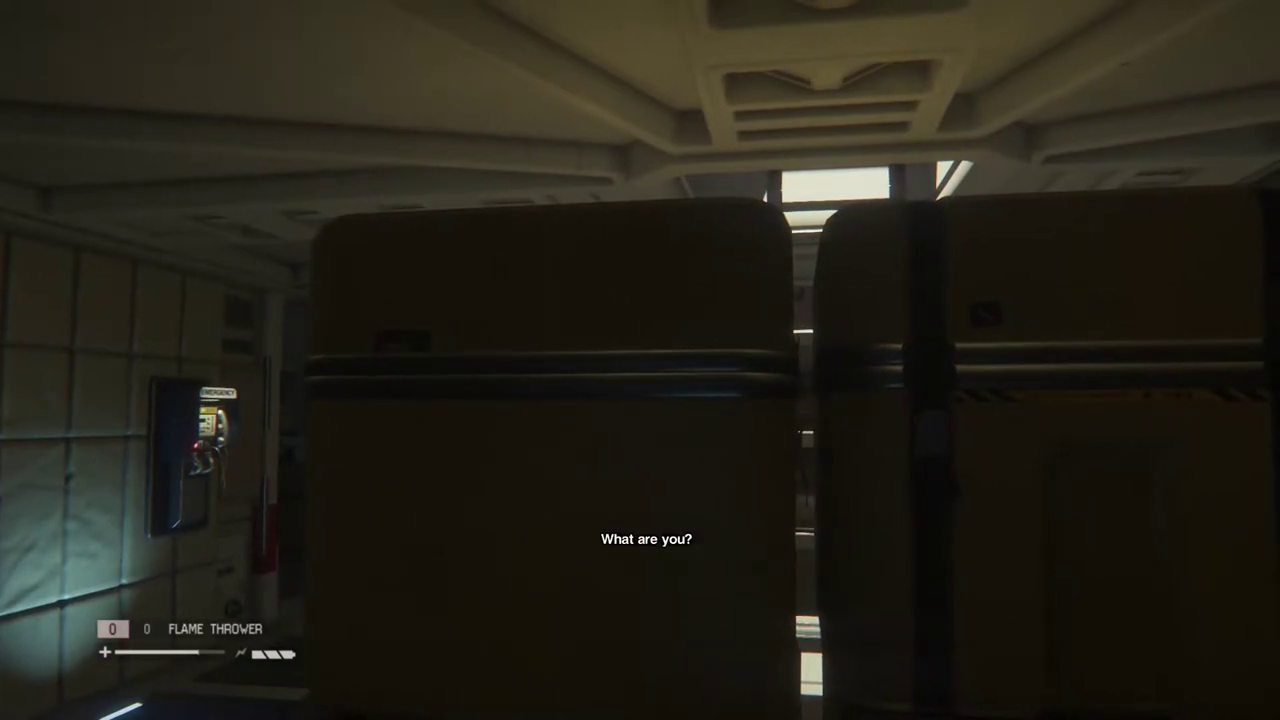
pyautogui.press('w')
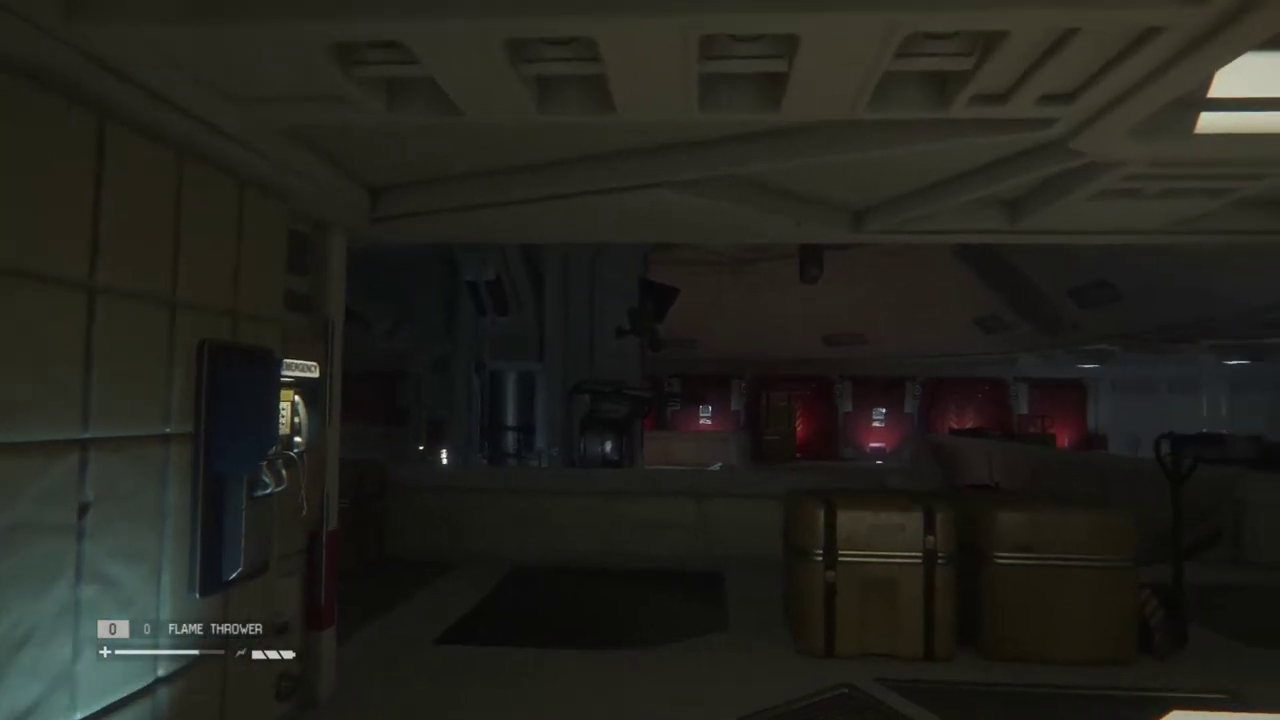
pyautogui.press('w')
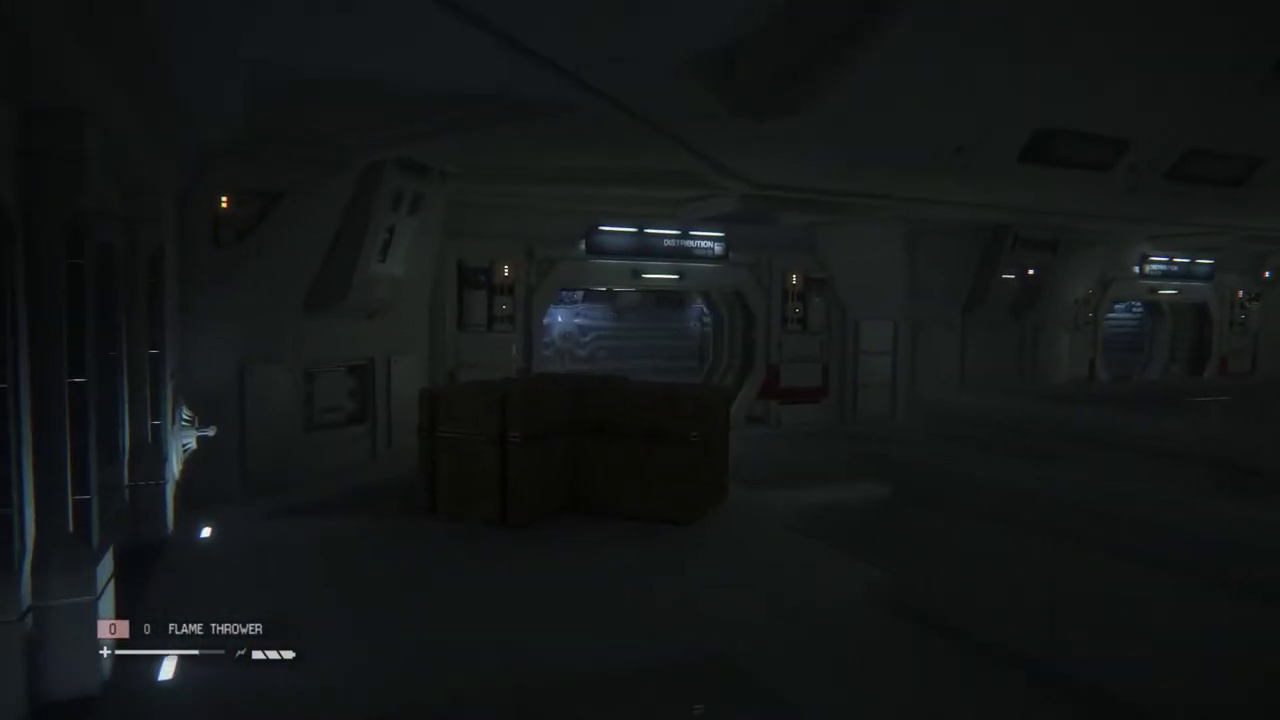
pyautogui.press('w')
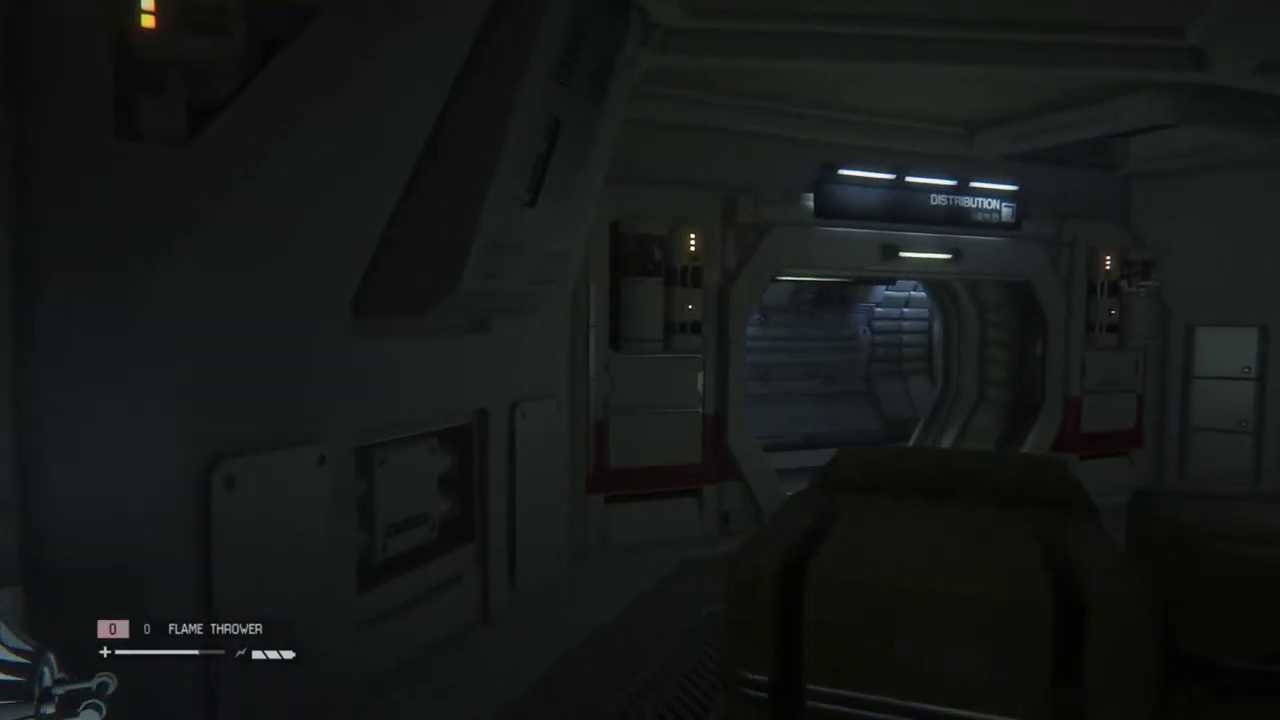
pyautogui.press('w')
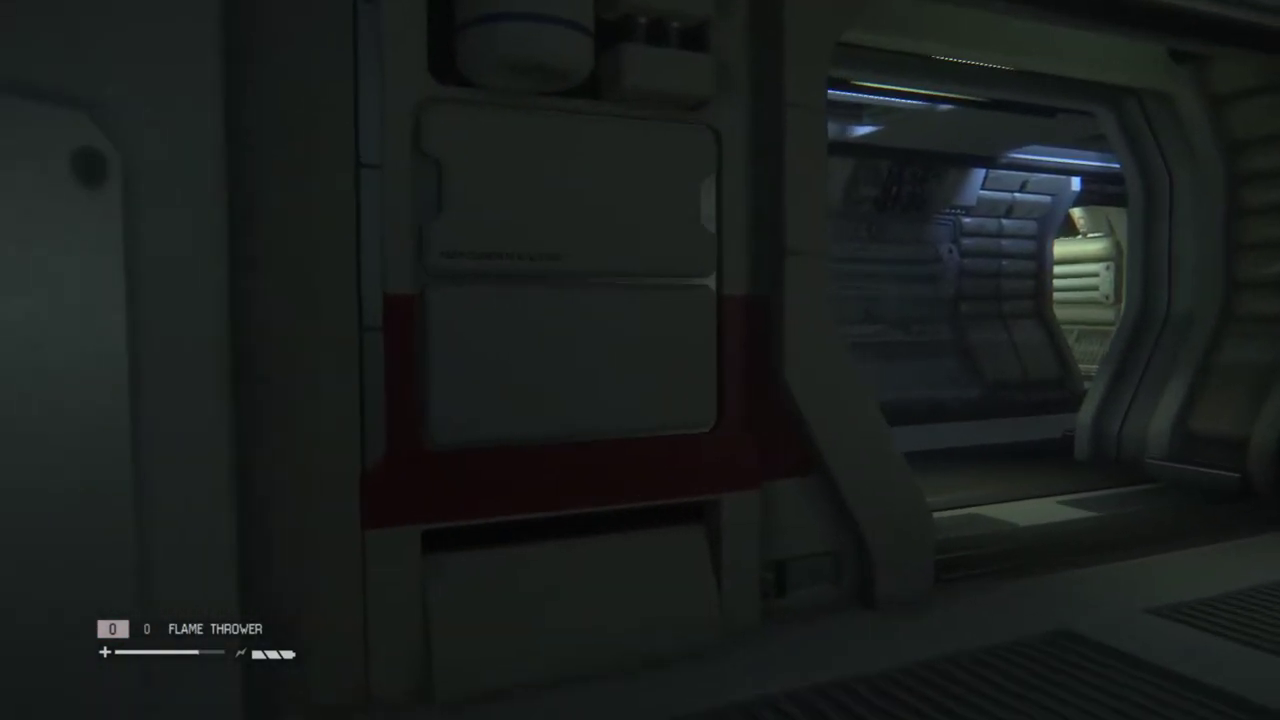
pyautogui.press('w')
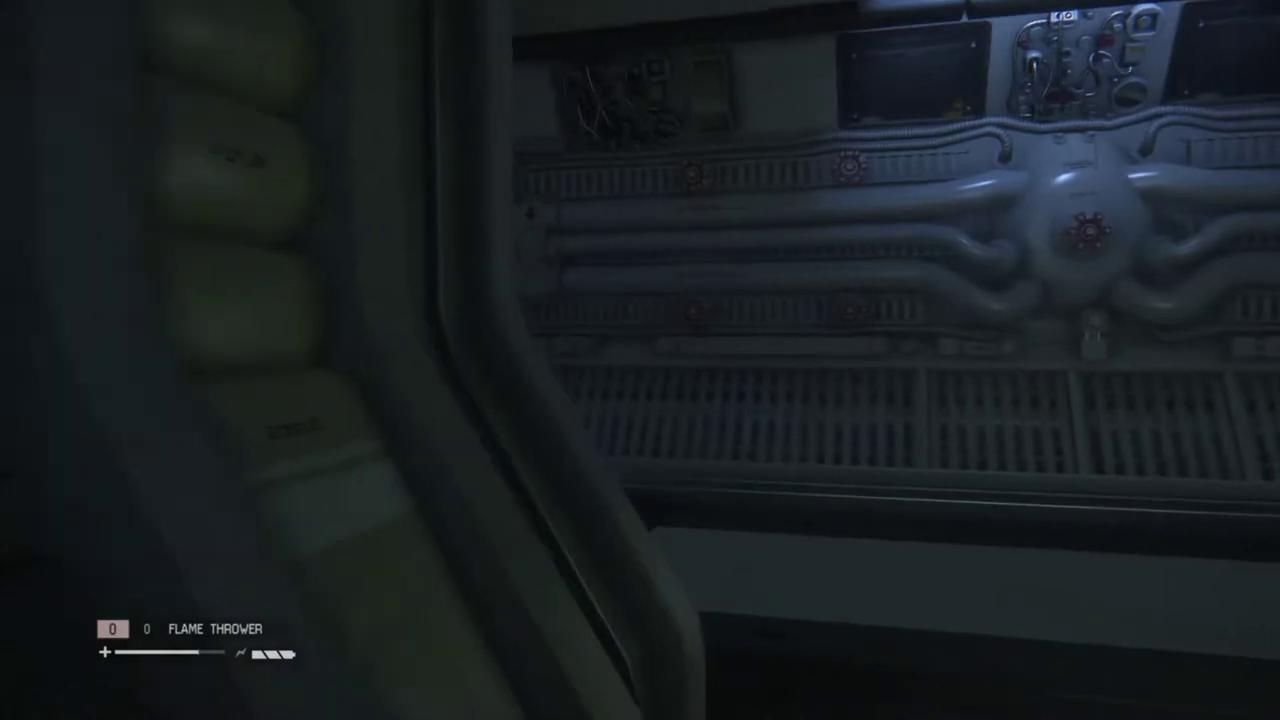
pyautogui.press('w')
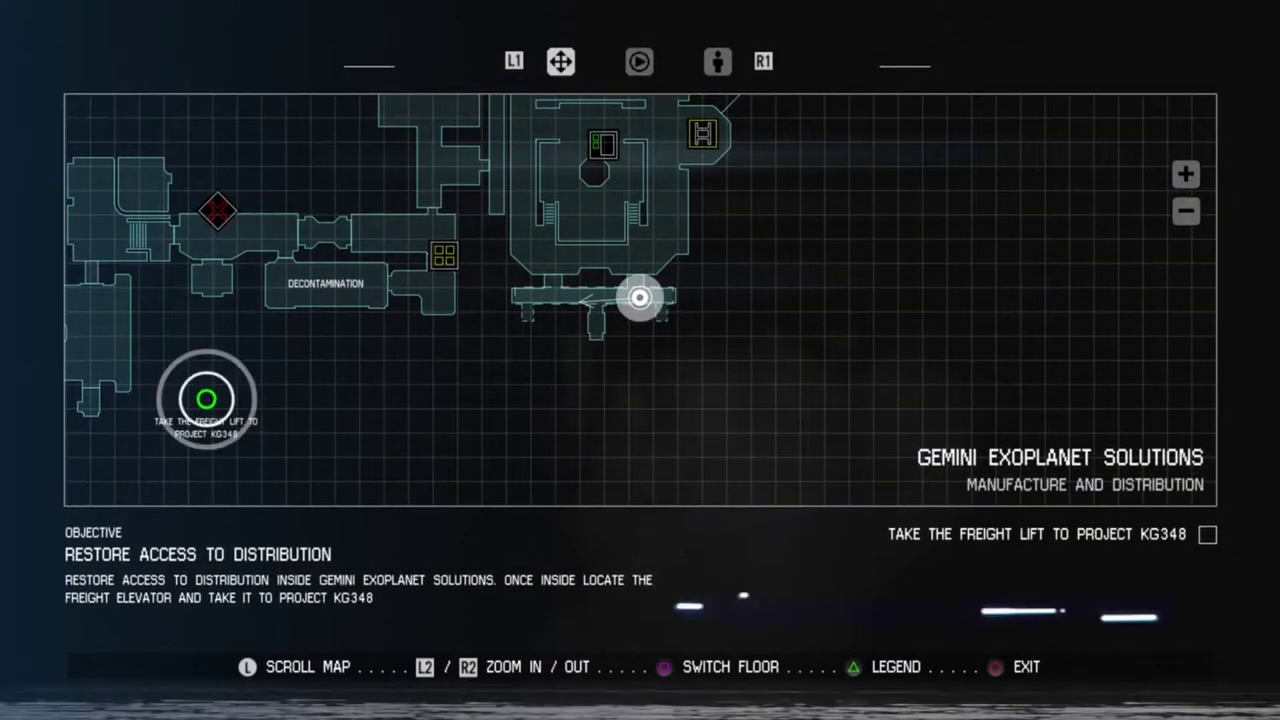
pyautogui.press('Up')
pyautogui.press('Left')
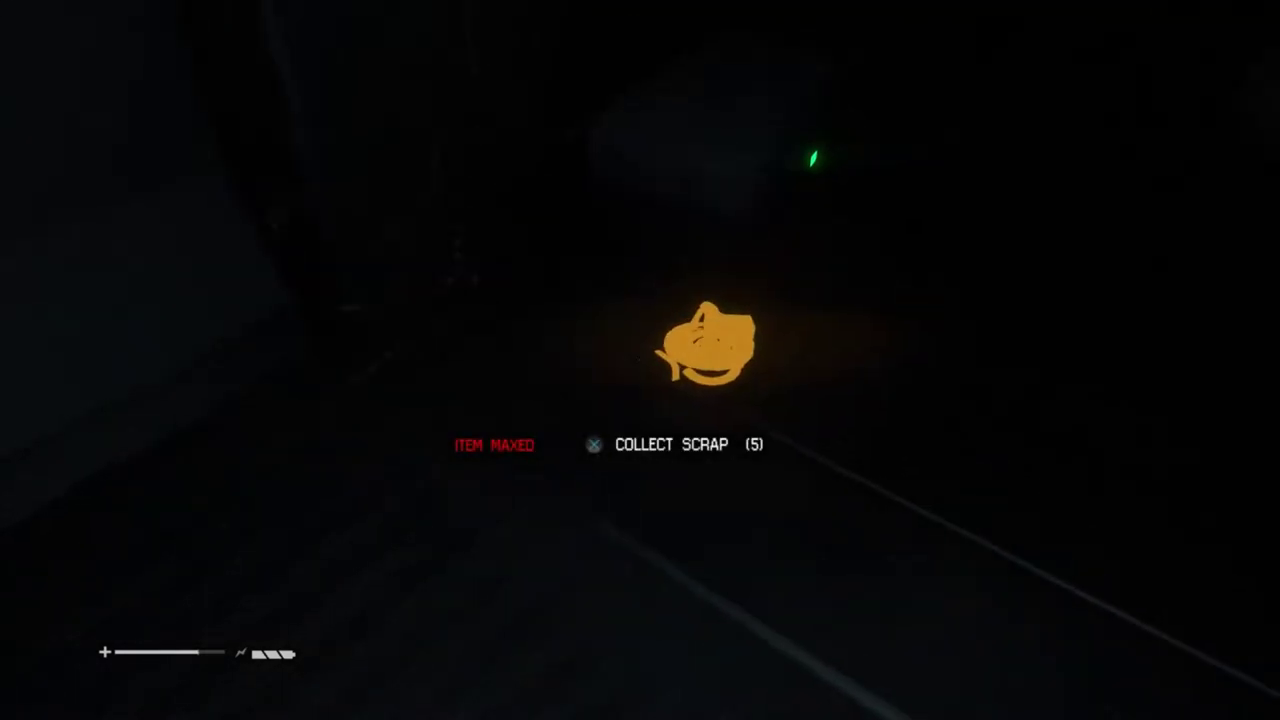
pyautogui.press('w')
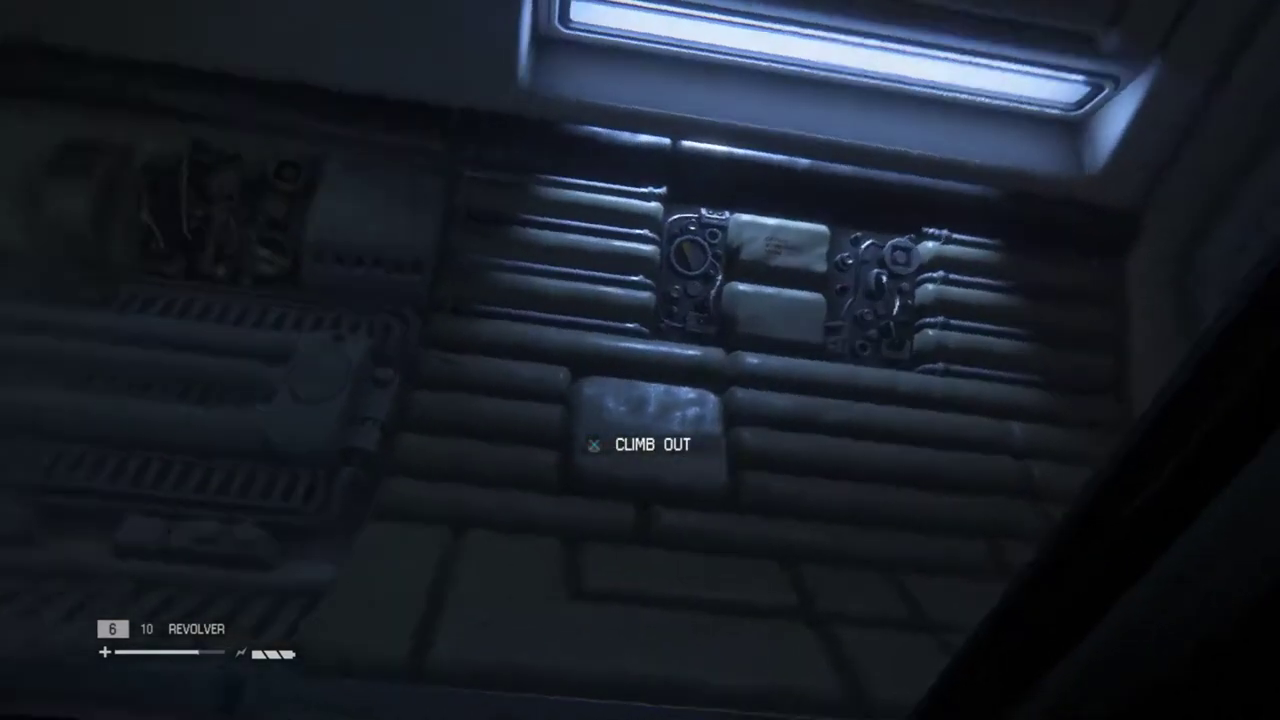
pyautogui.press('e')
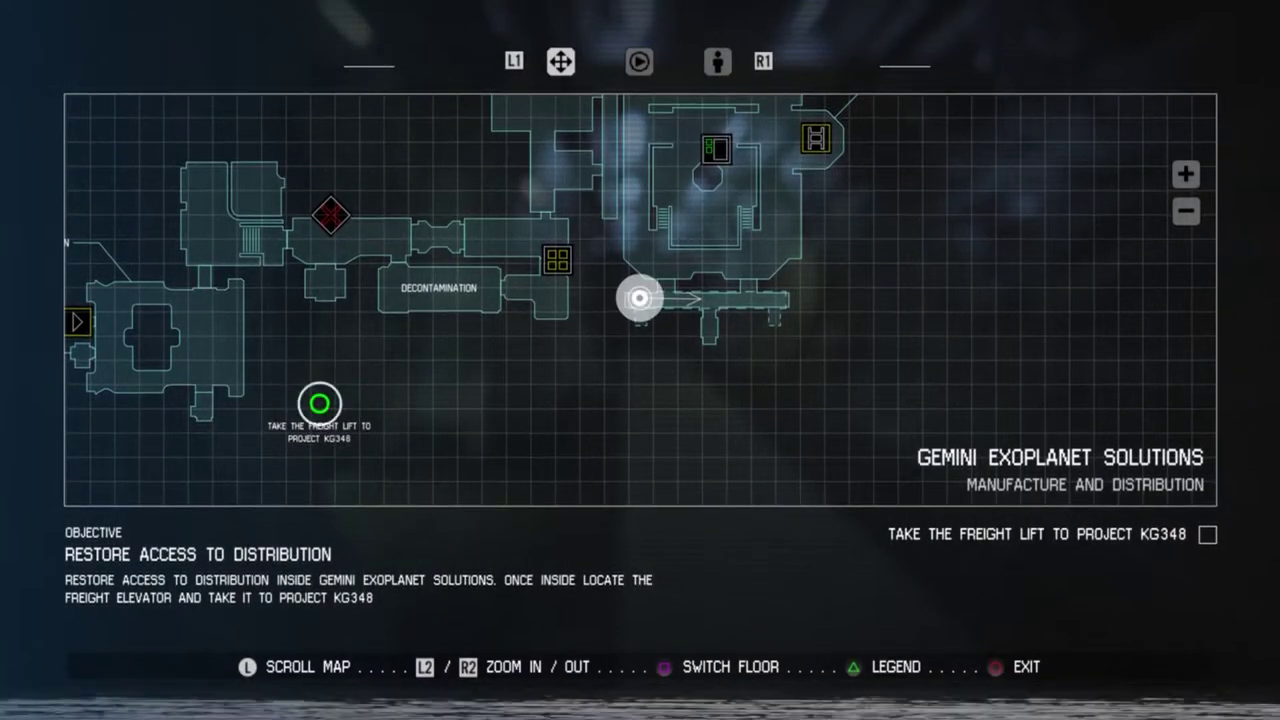
pyautogui.press('Escape')
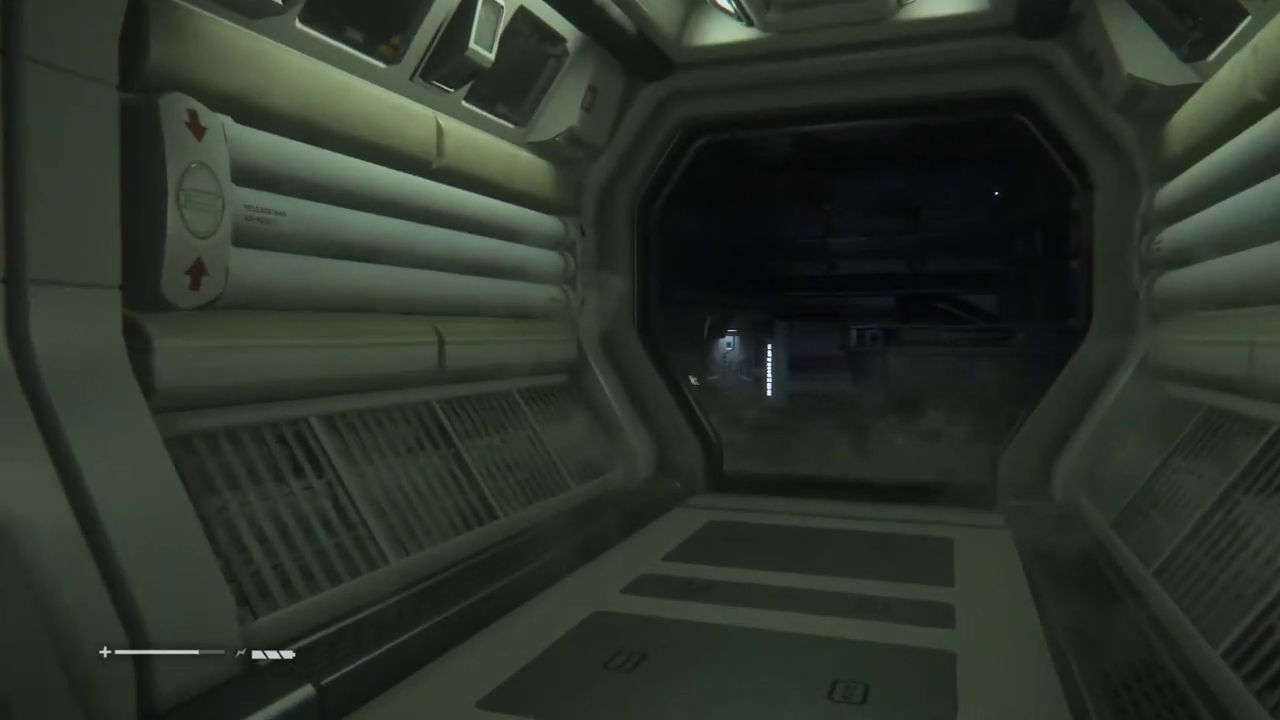
pyautogui.press('w')
pyautogui.press('w')
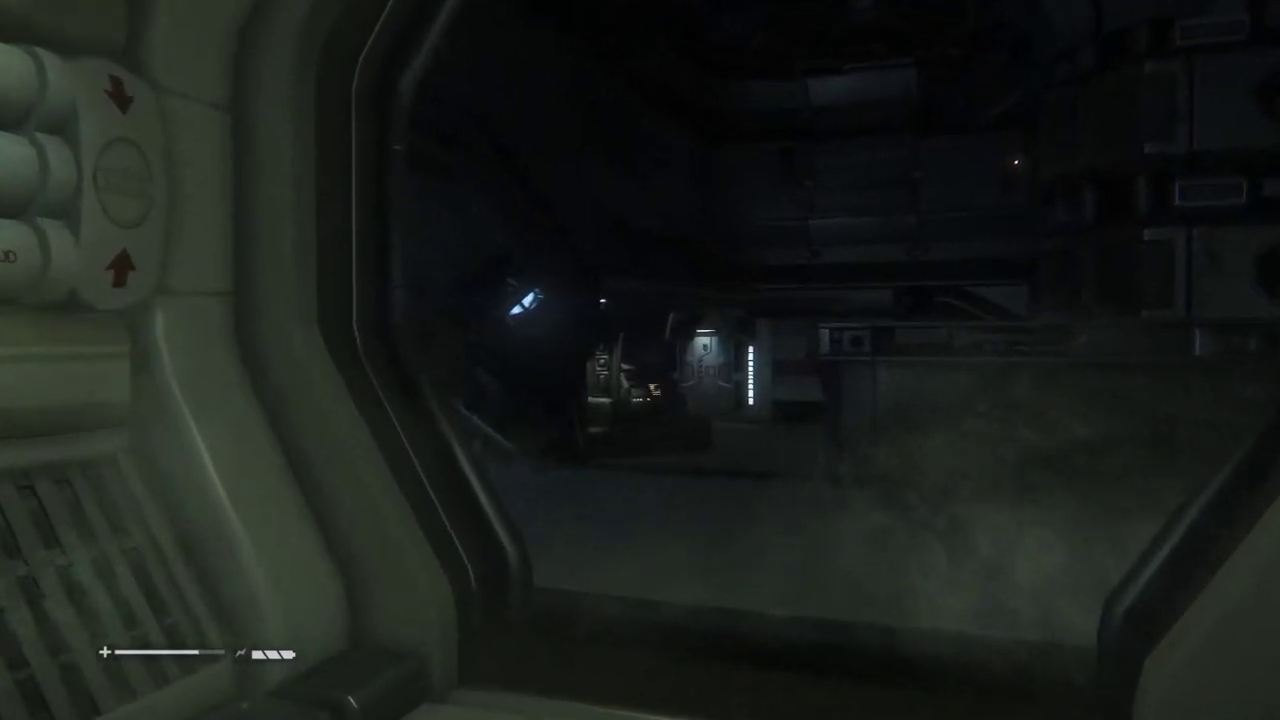
pyautogui.press('w')
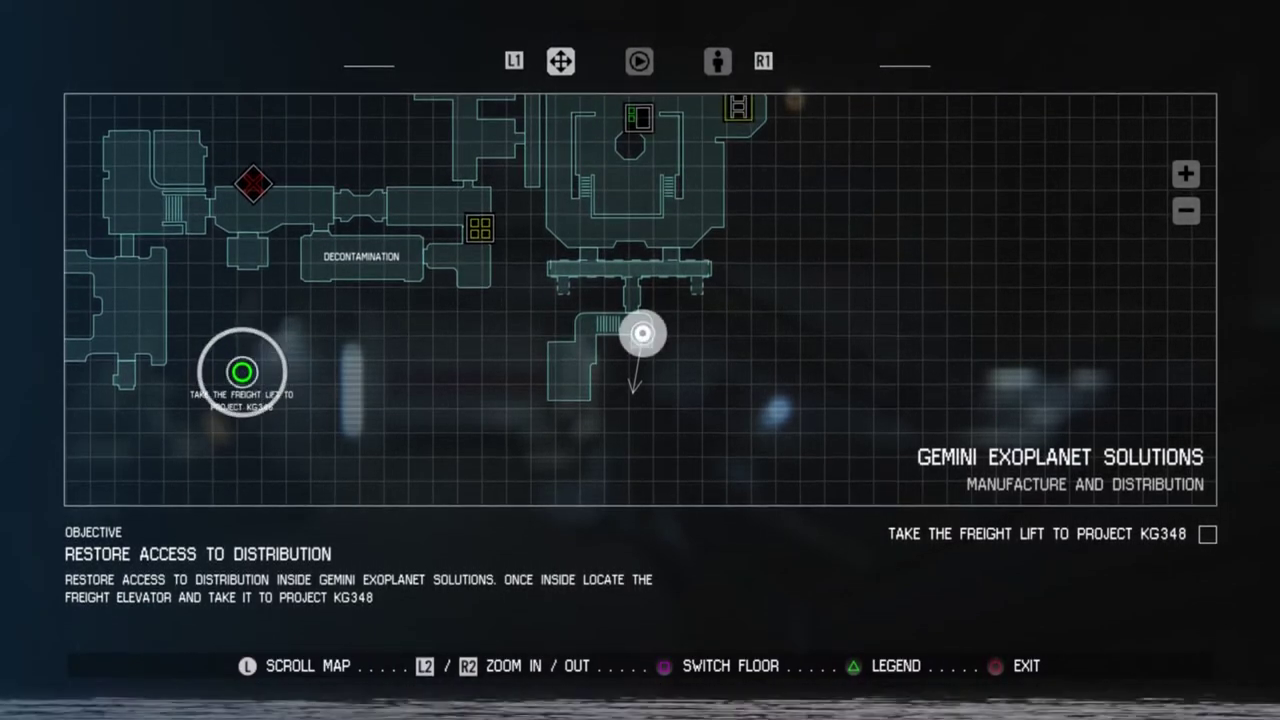
pyautogui.press('Escape')
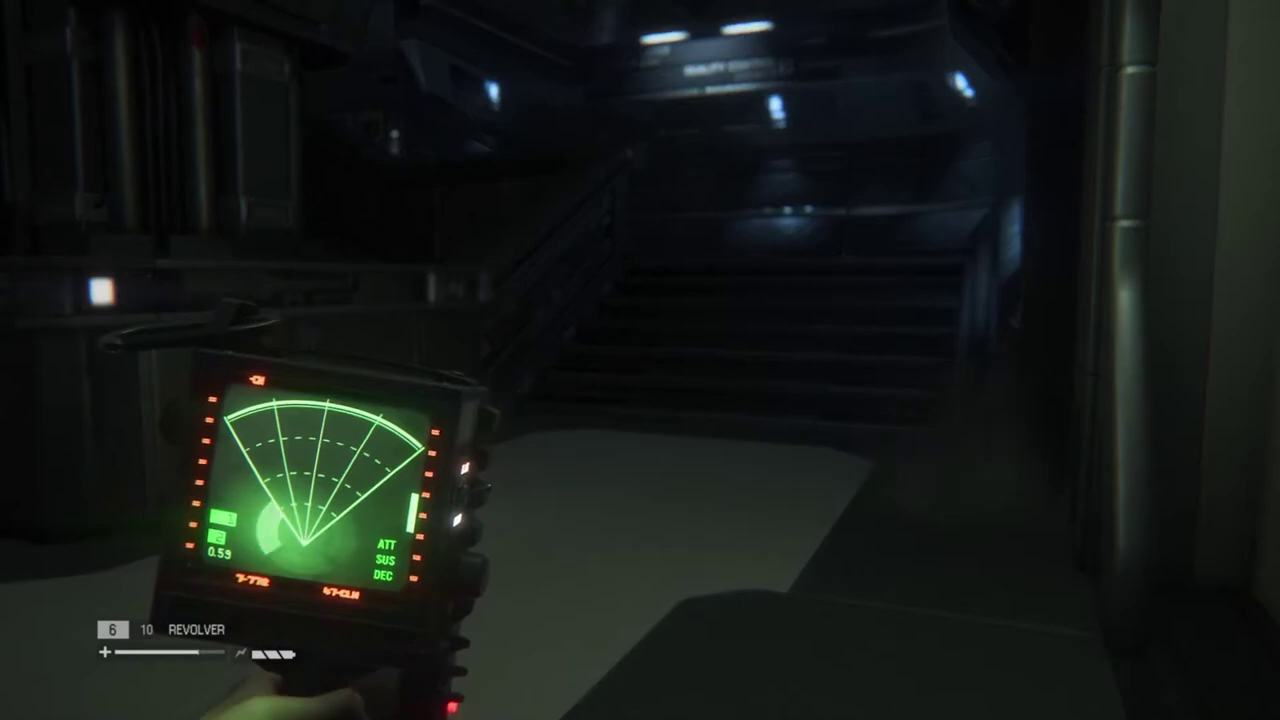
pyautogui.press('Tab')
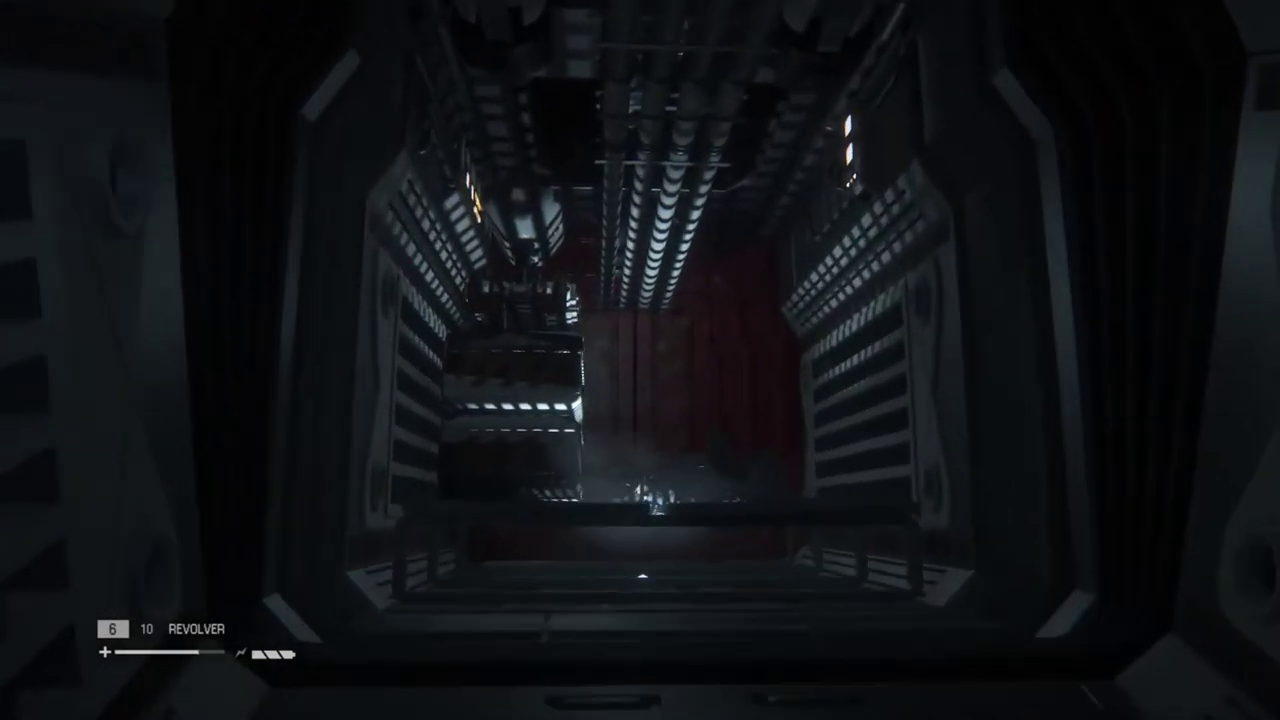
pyautogui.press('w')
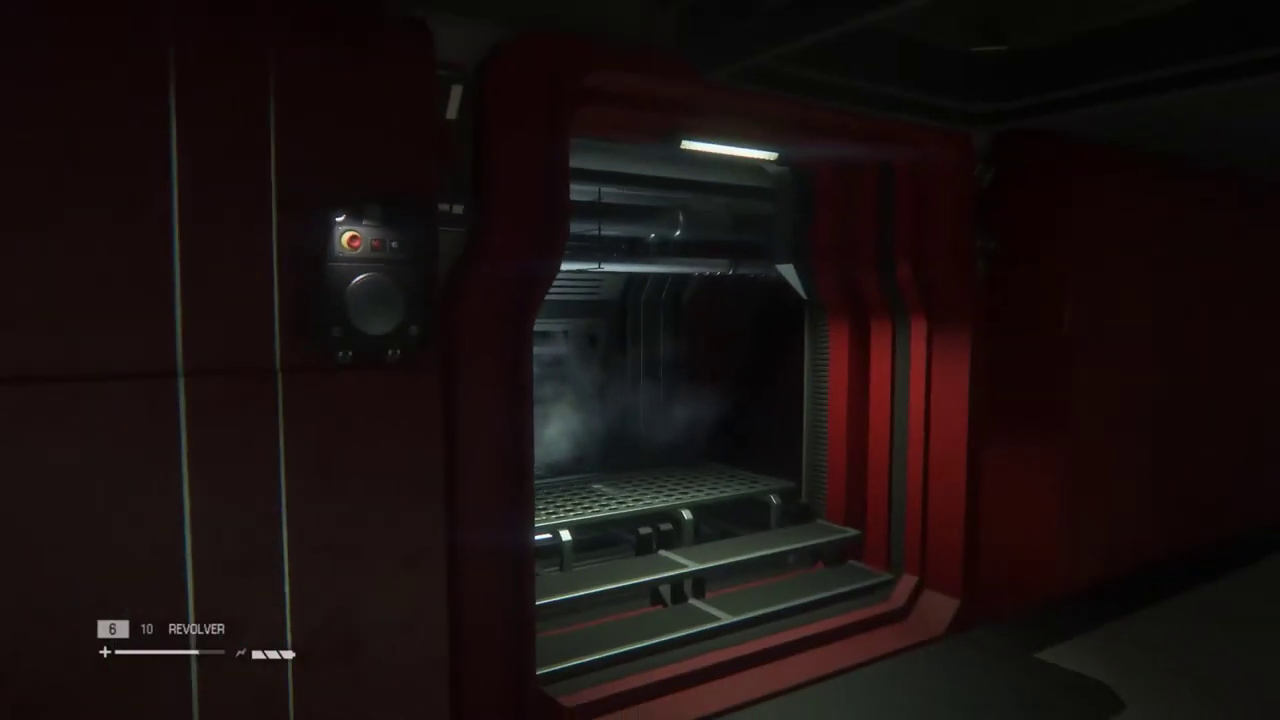
pyautogui.press('w')
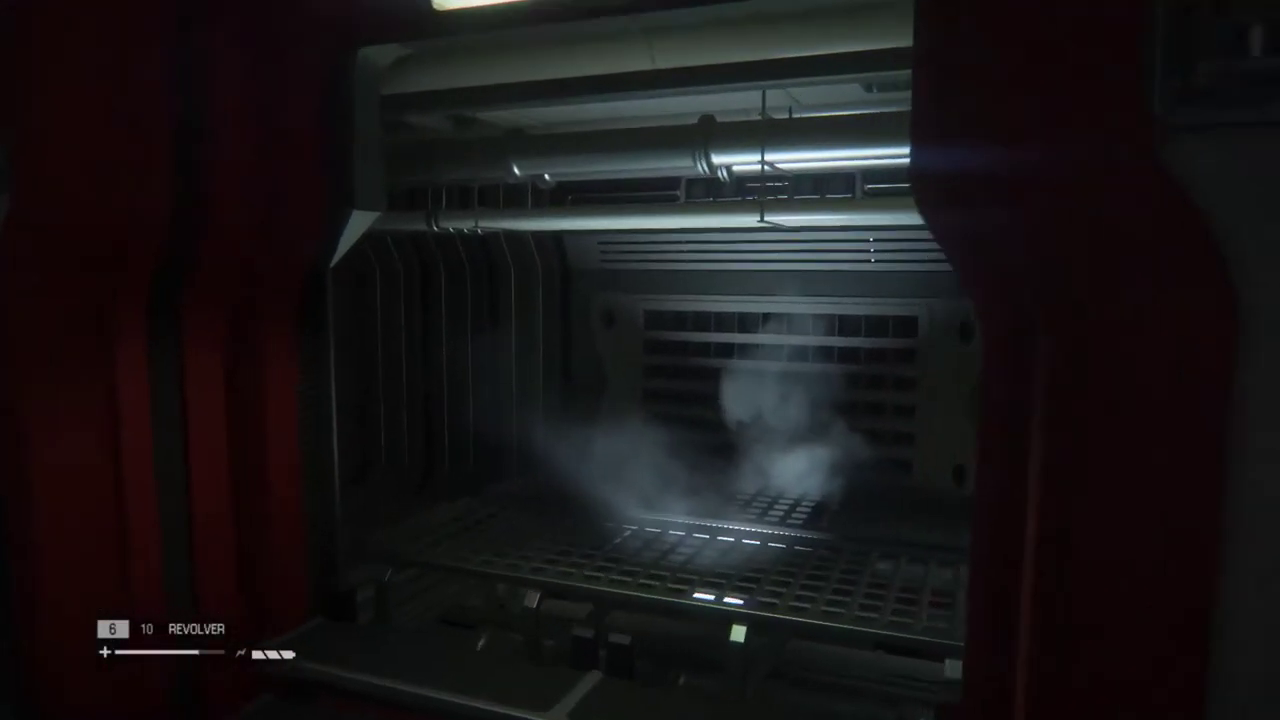
pyautogui.press('w')
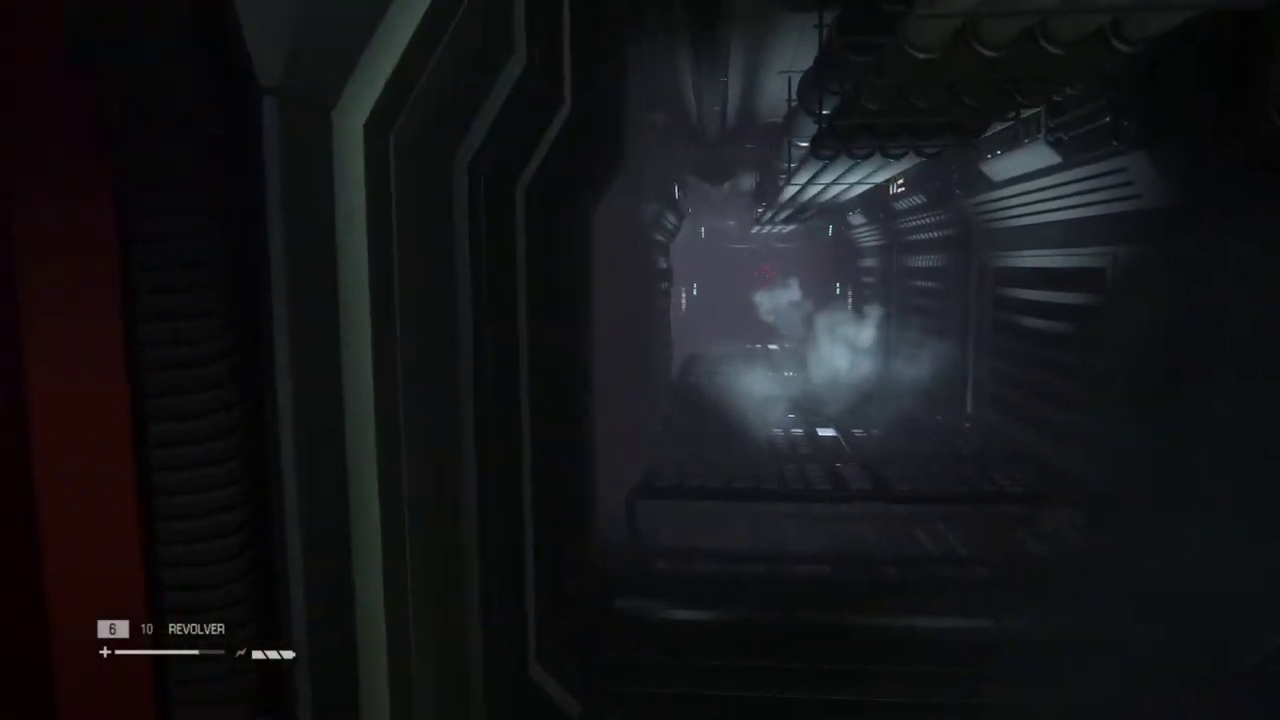
pyautogui.press('w')
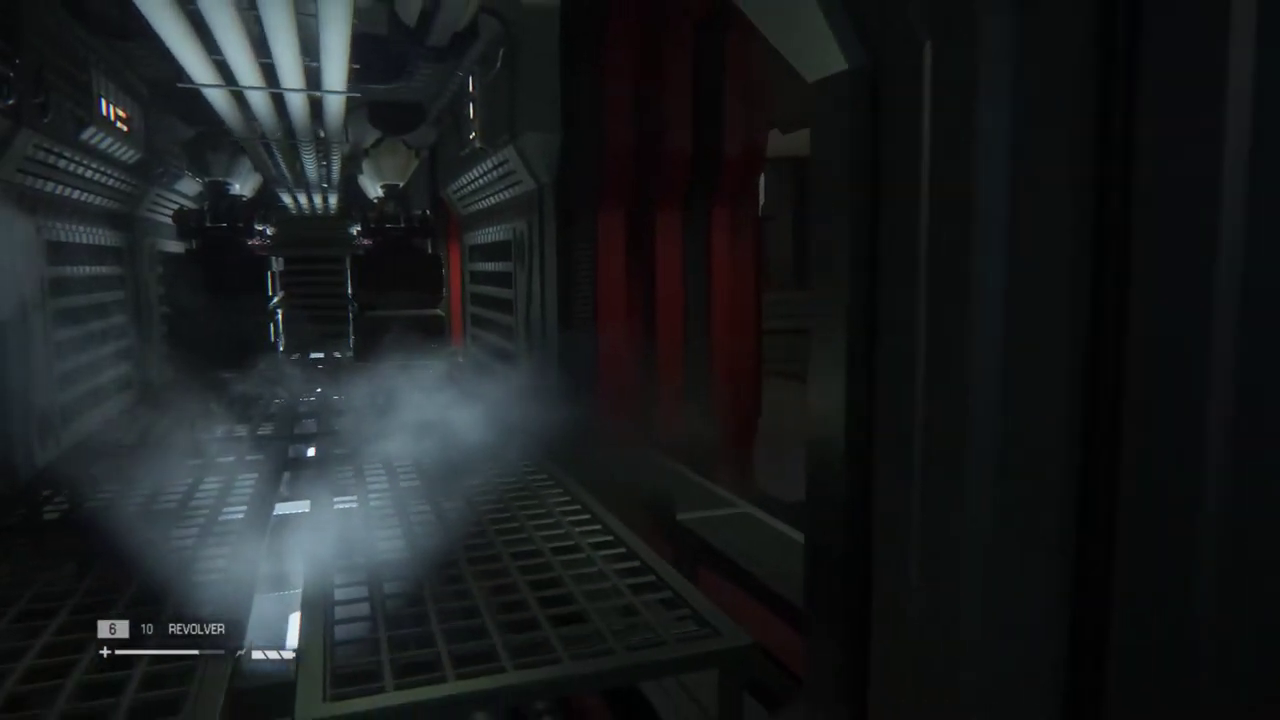
pyautogui.press('w')
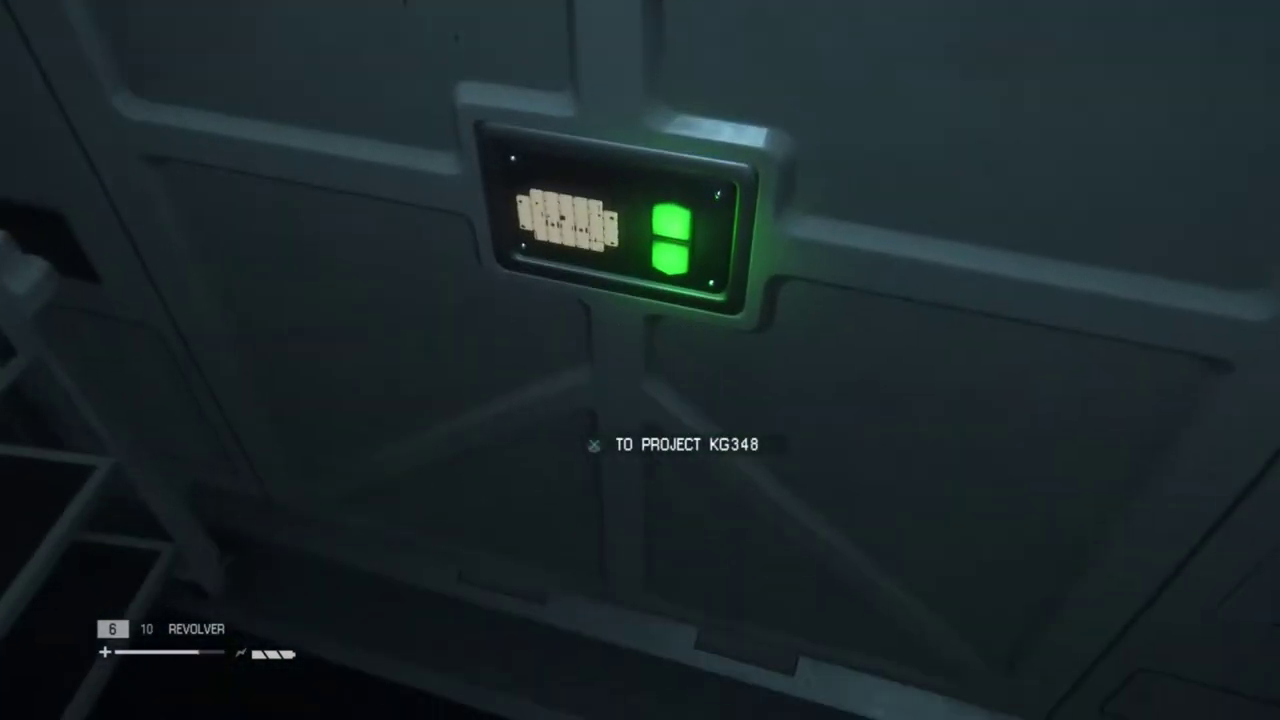
pyautogui.press('e')
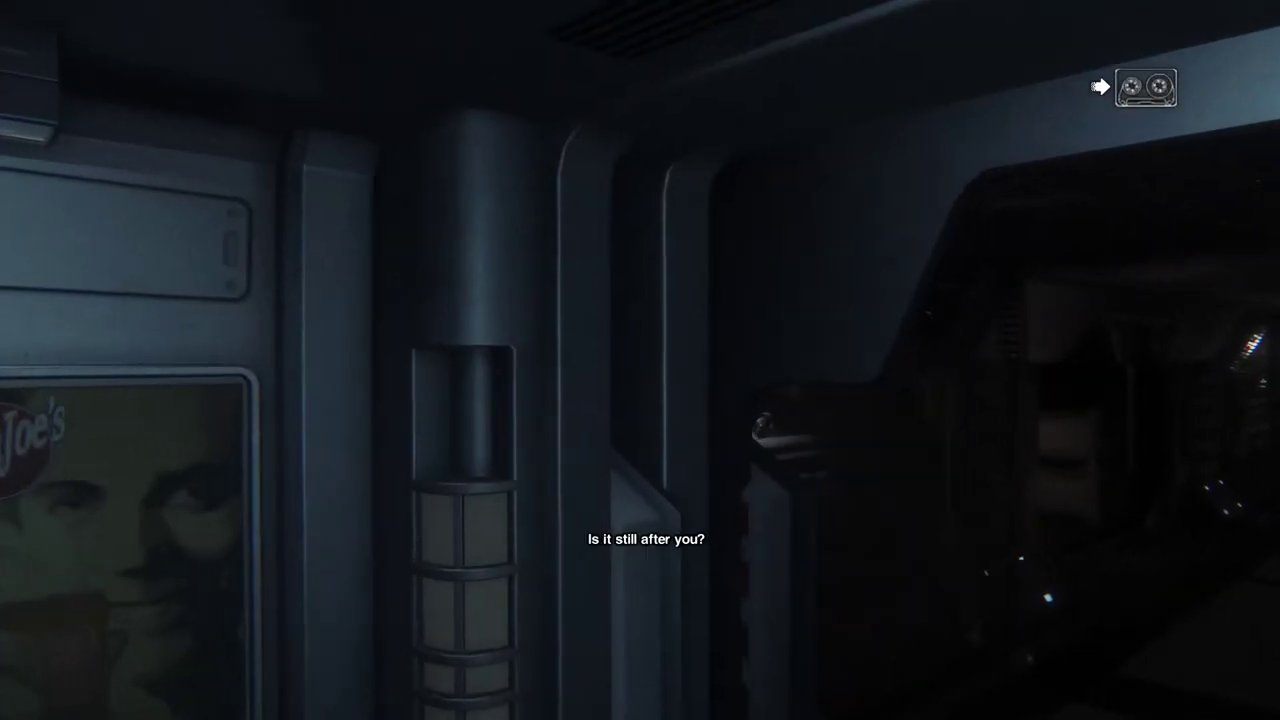
pyautogui.press('q')
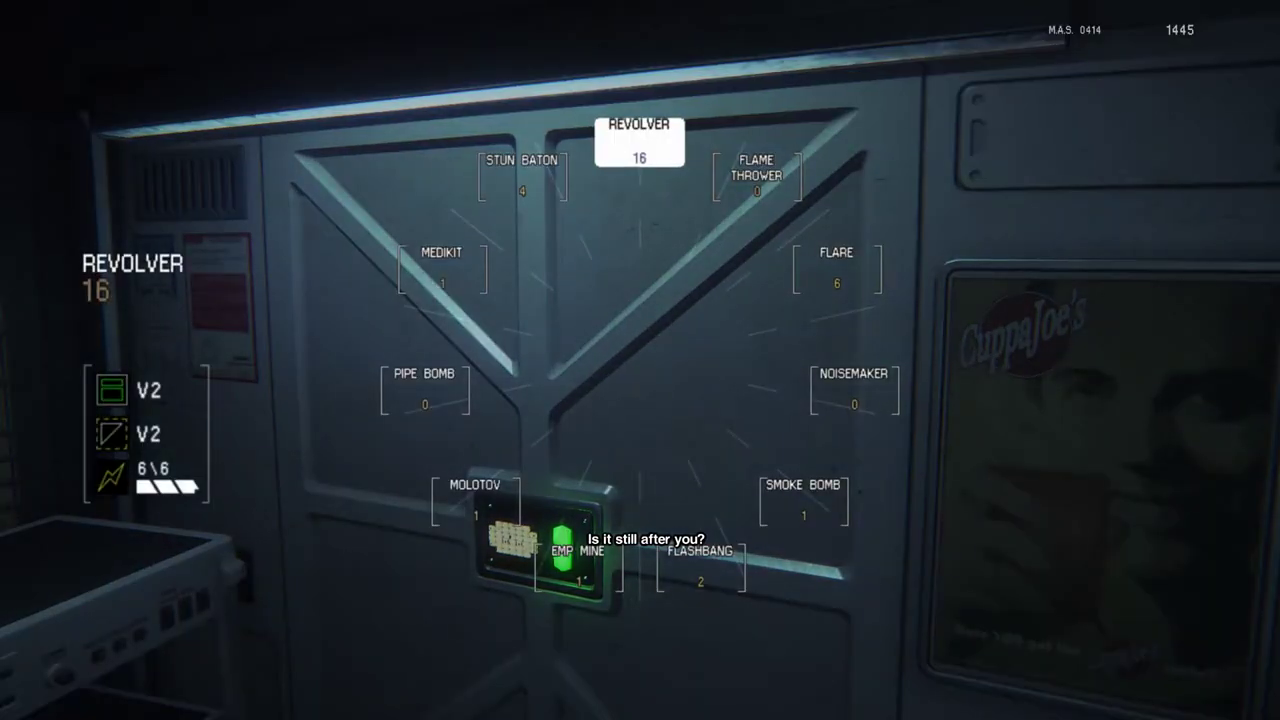
pyautogui.press('Escape')
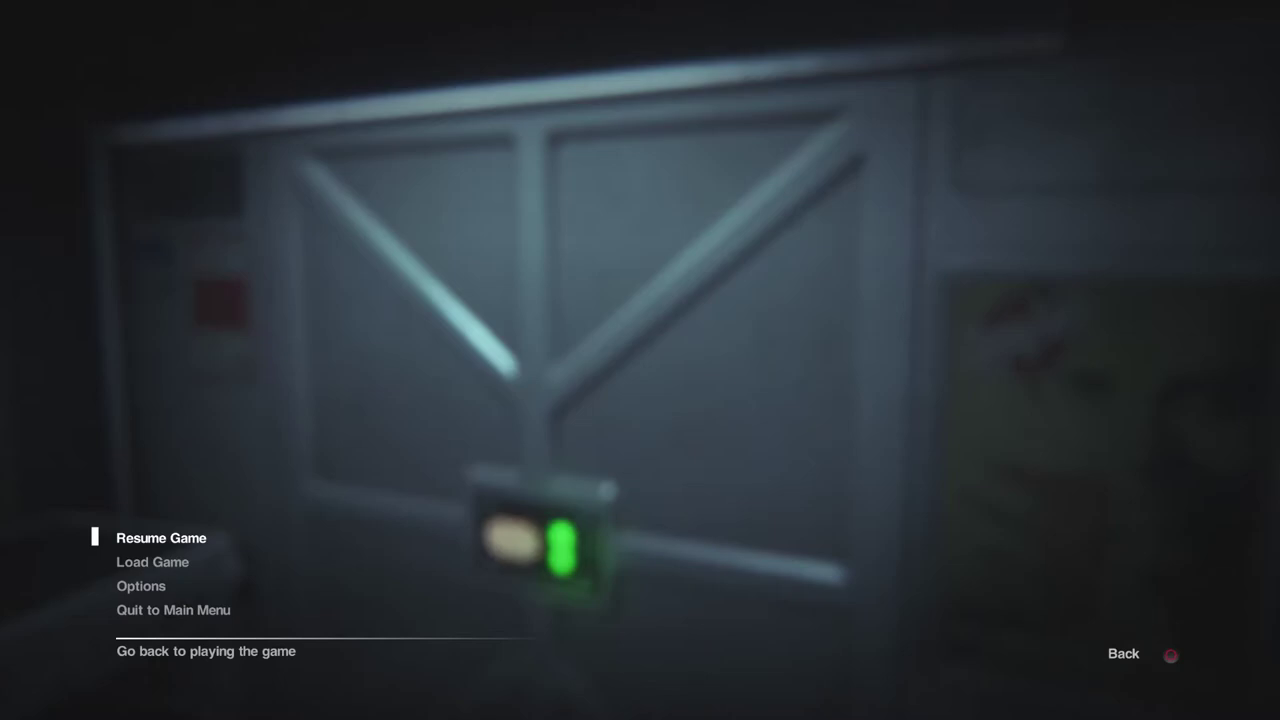
pyautogui.press('Escape')
pyautogui.press('m')
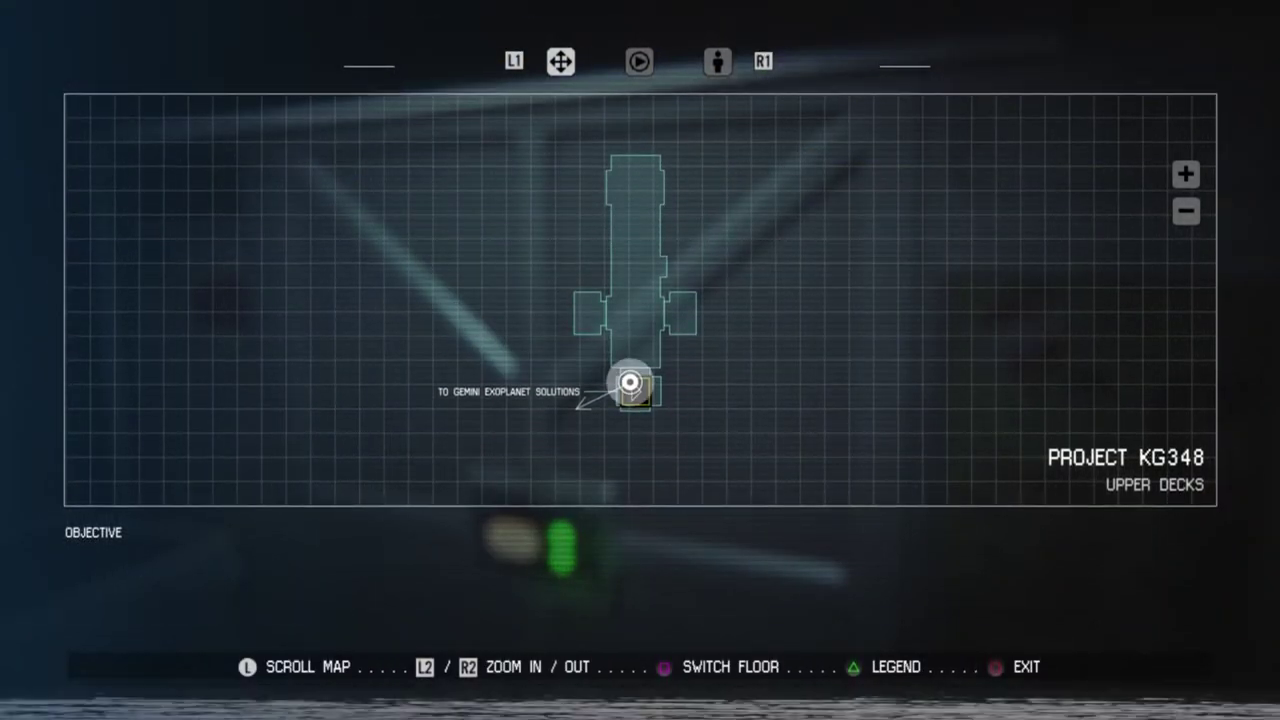
pyautogui.press('Escape')
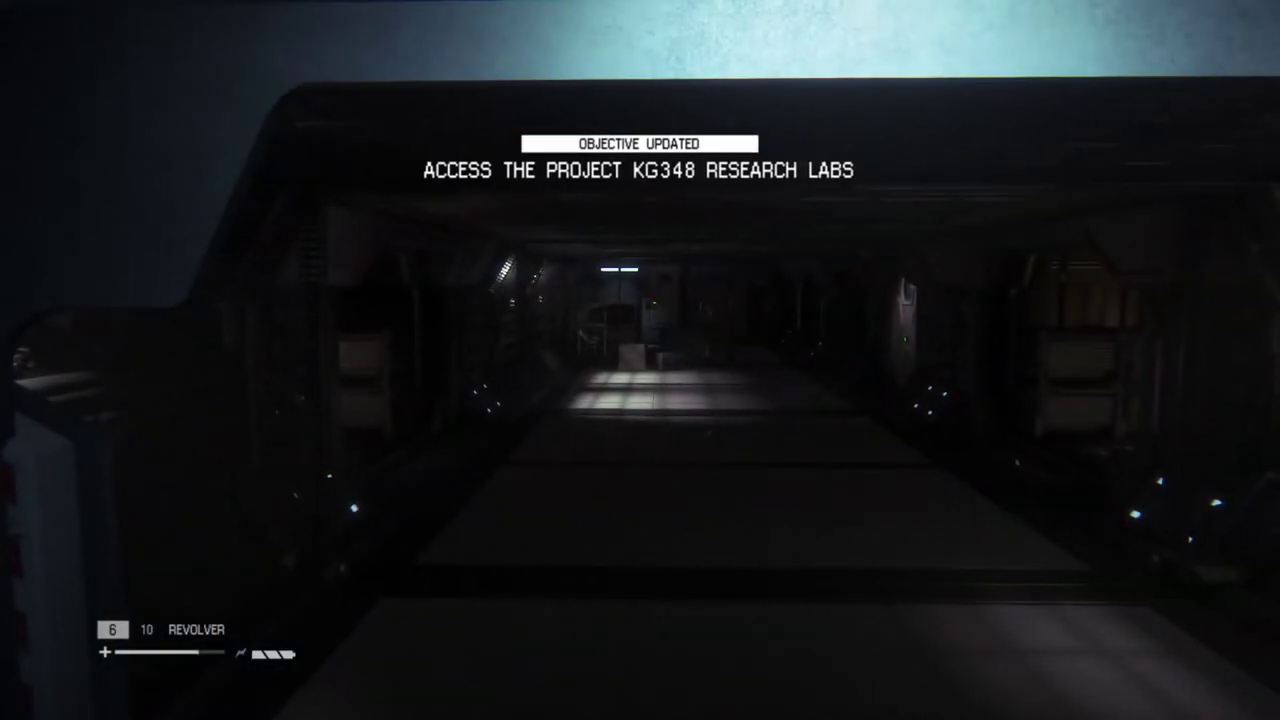
pyautogui.press('w')
pyautogui.press('m')
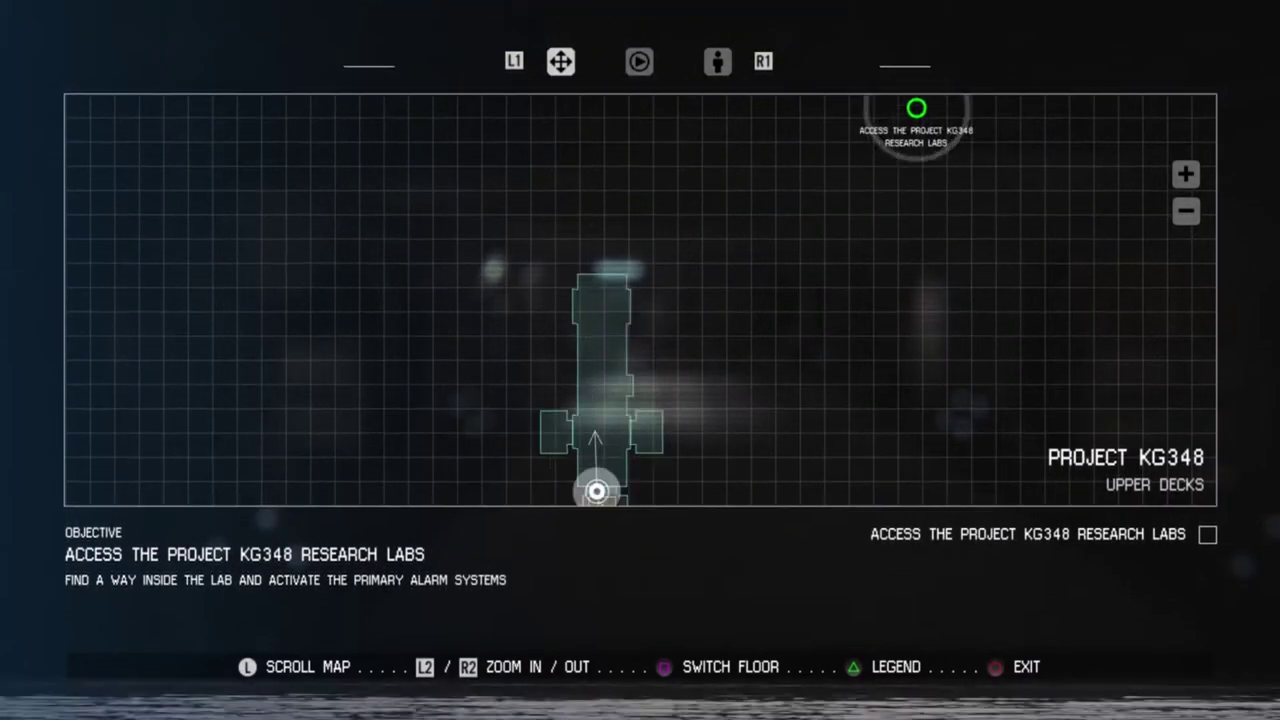
pyautogui.press('Escape')
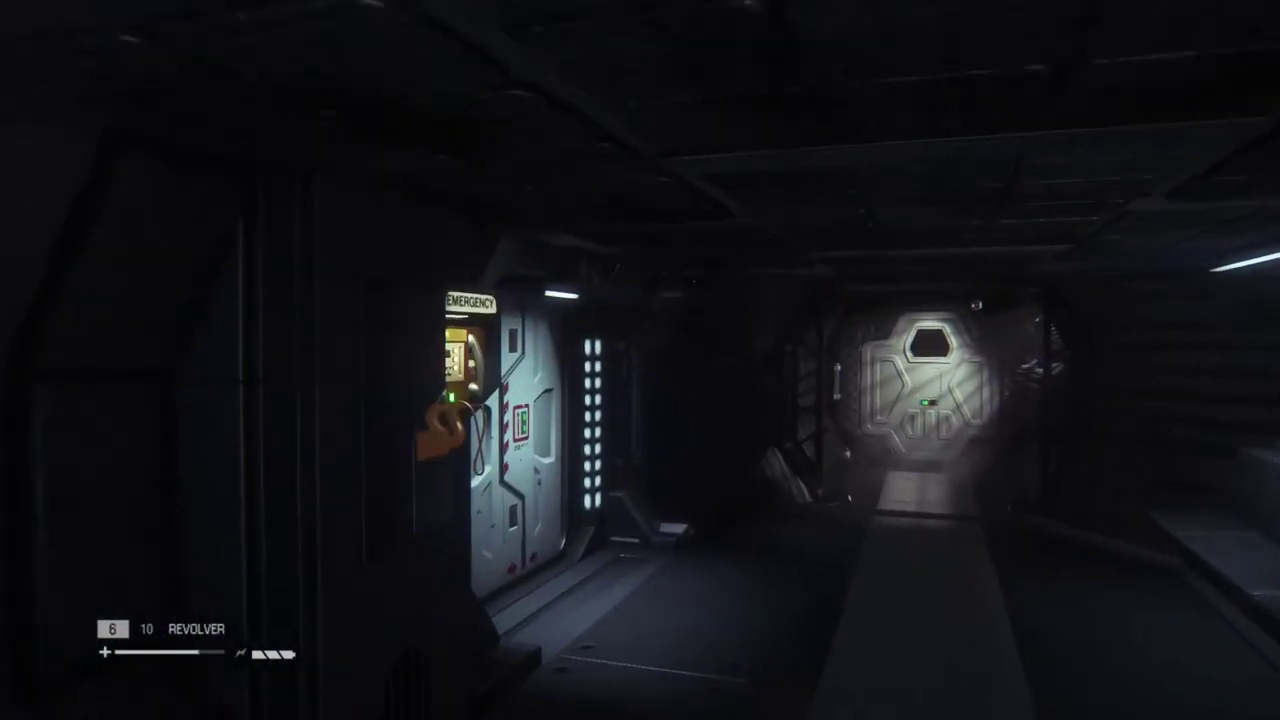
pyautogui.press('e')
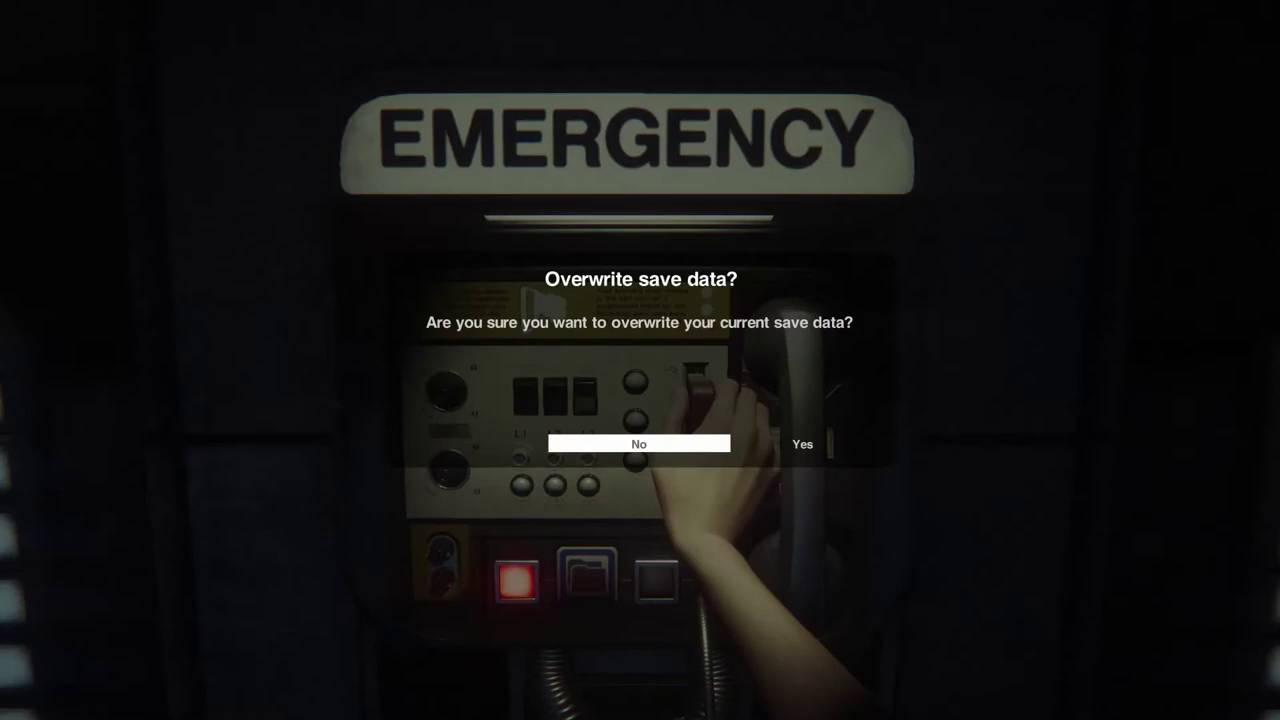
pyautogui.press('Return')
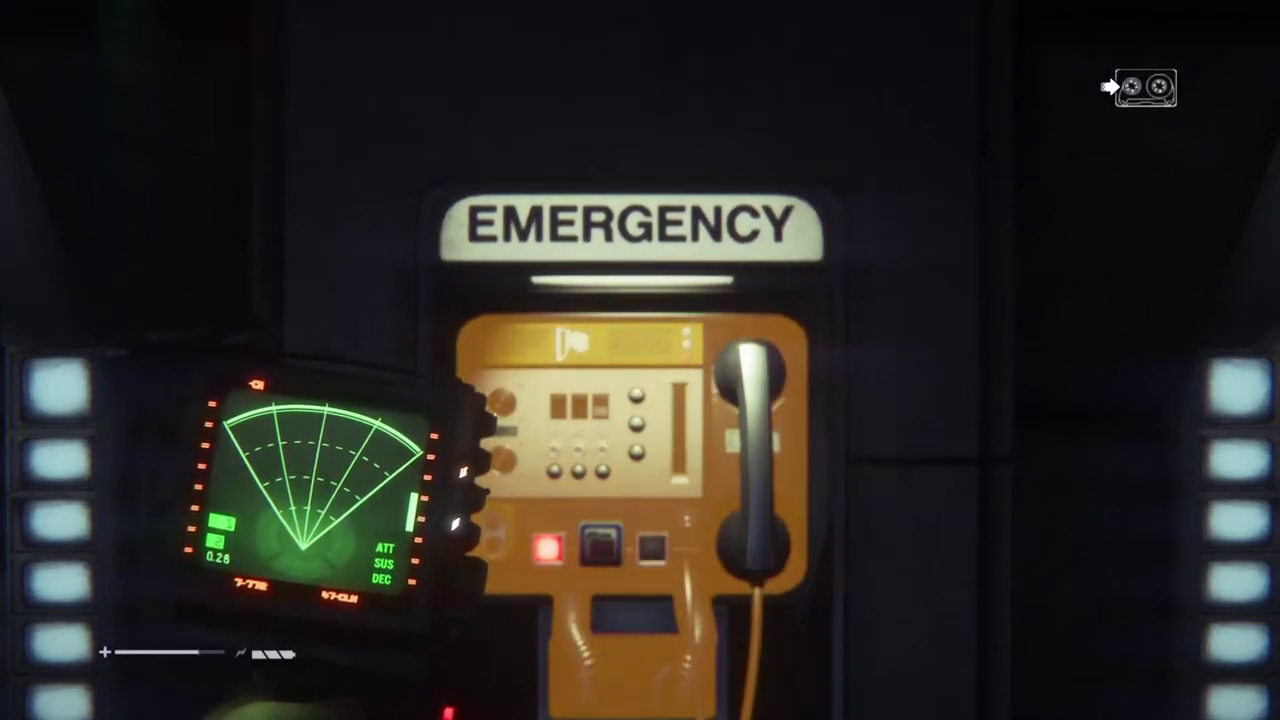
pyautogui.press('Tab')
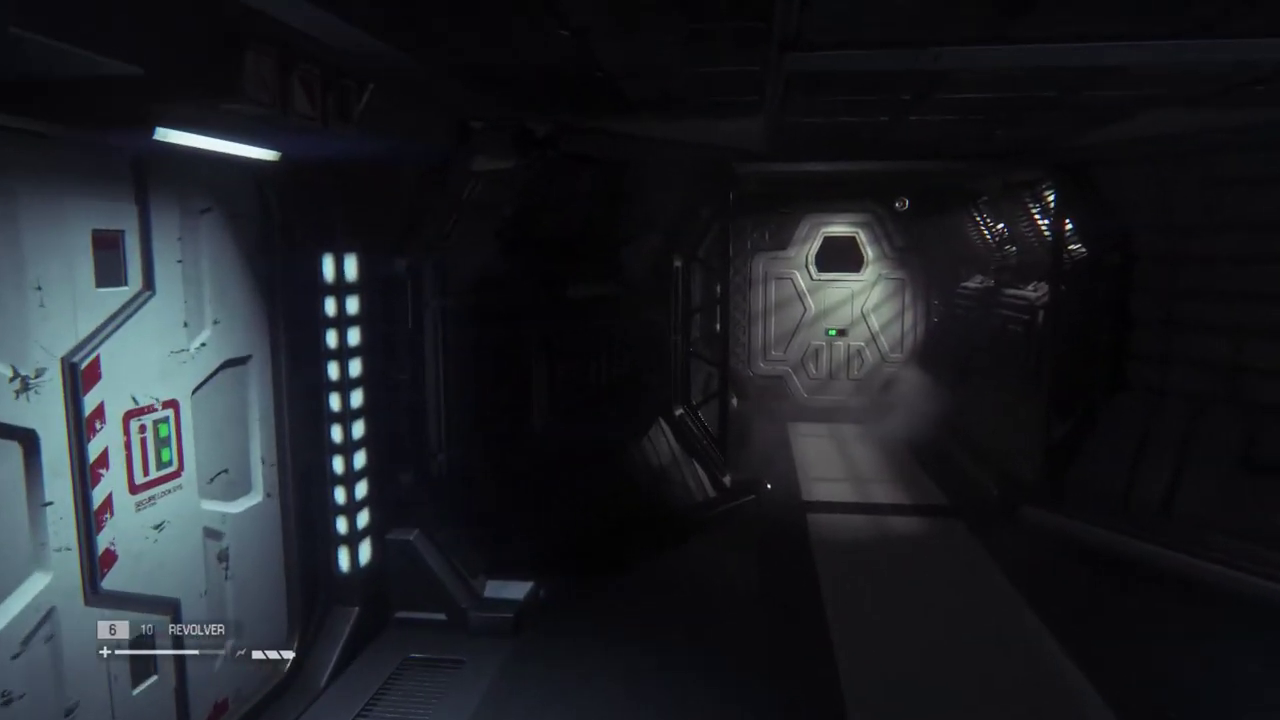
pyautogui.press('w')
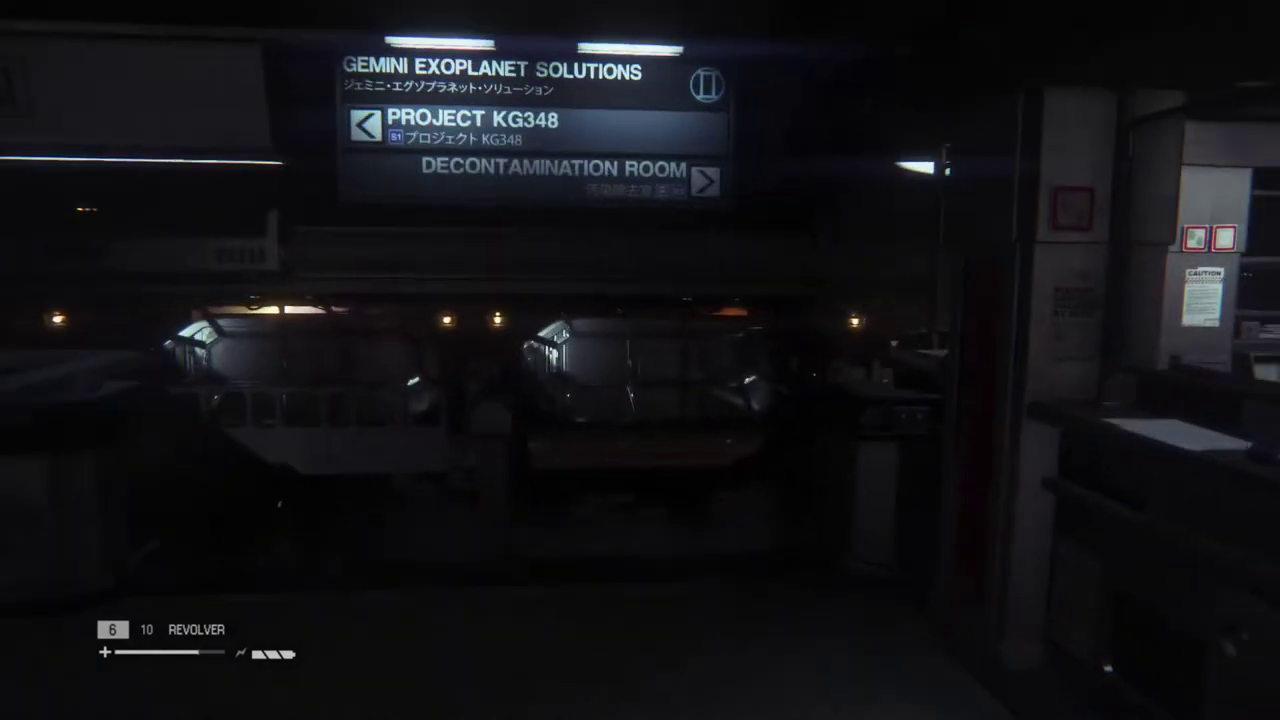
pyautogui.press('w')
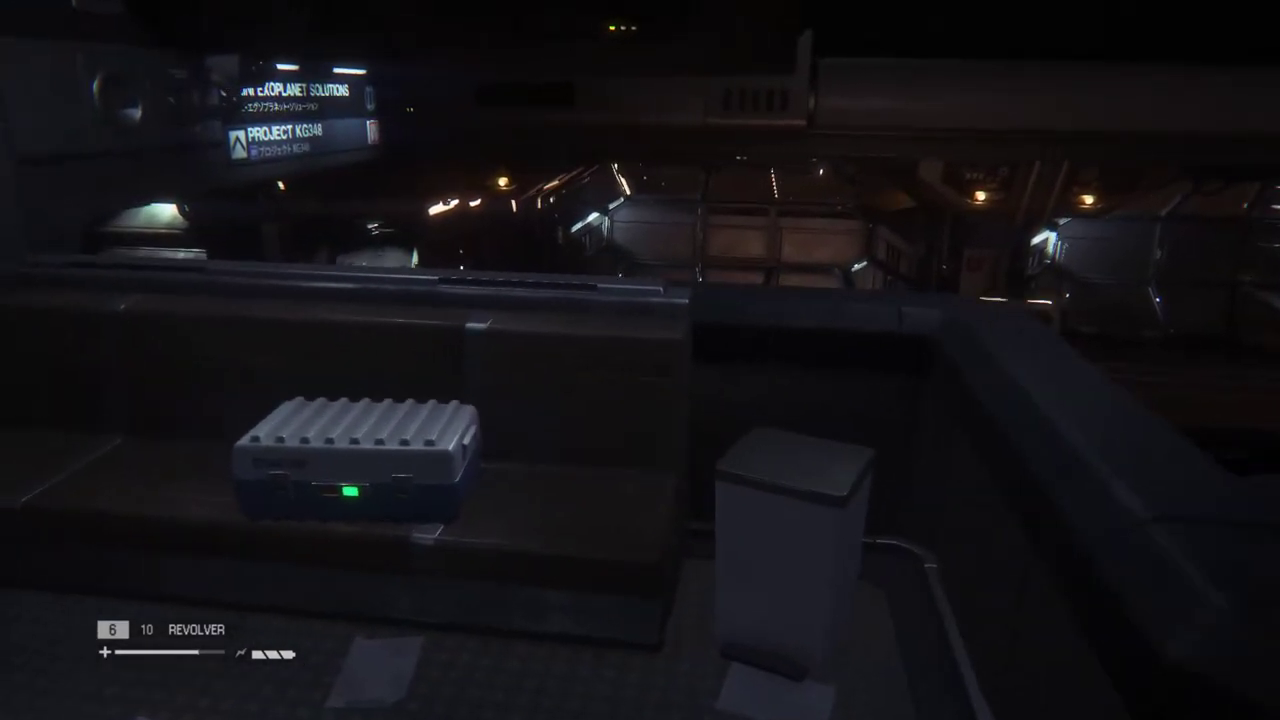
pyautogui.press('w')
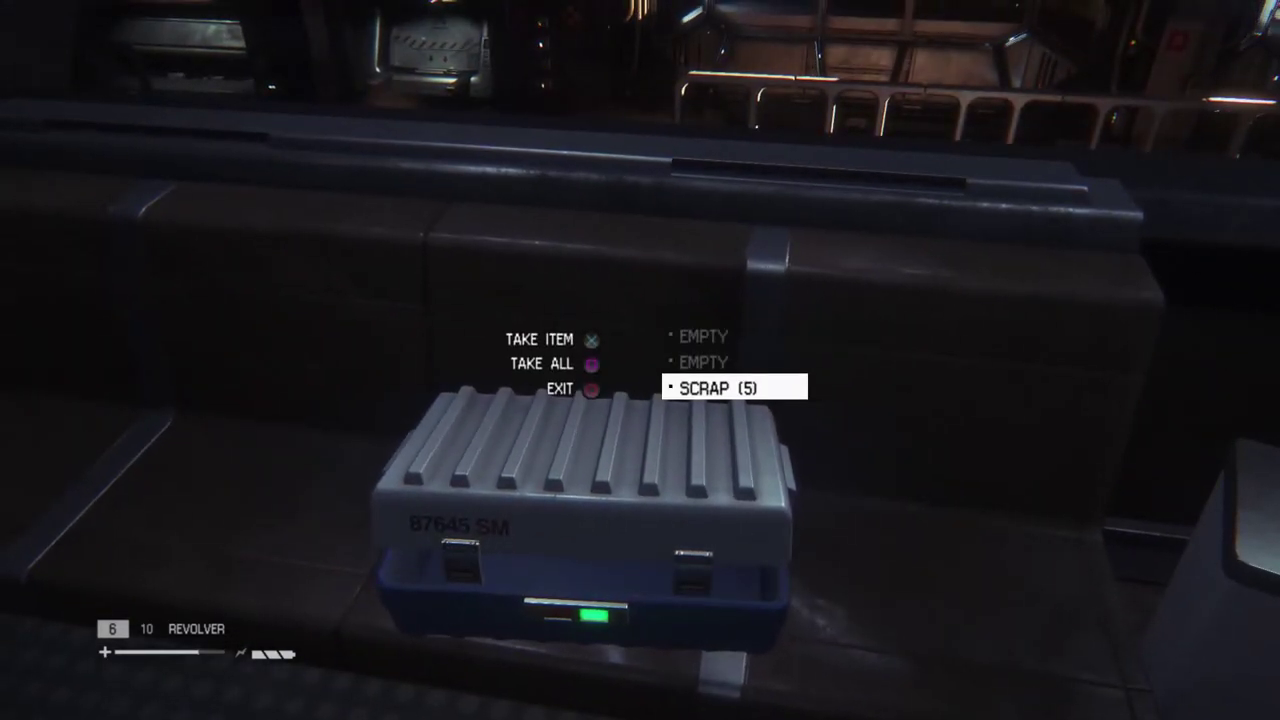
pyautogui.press('w')
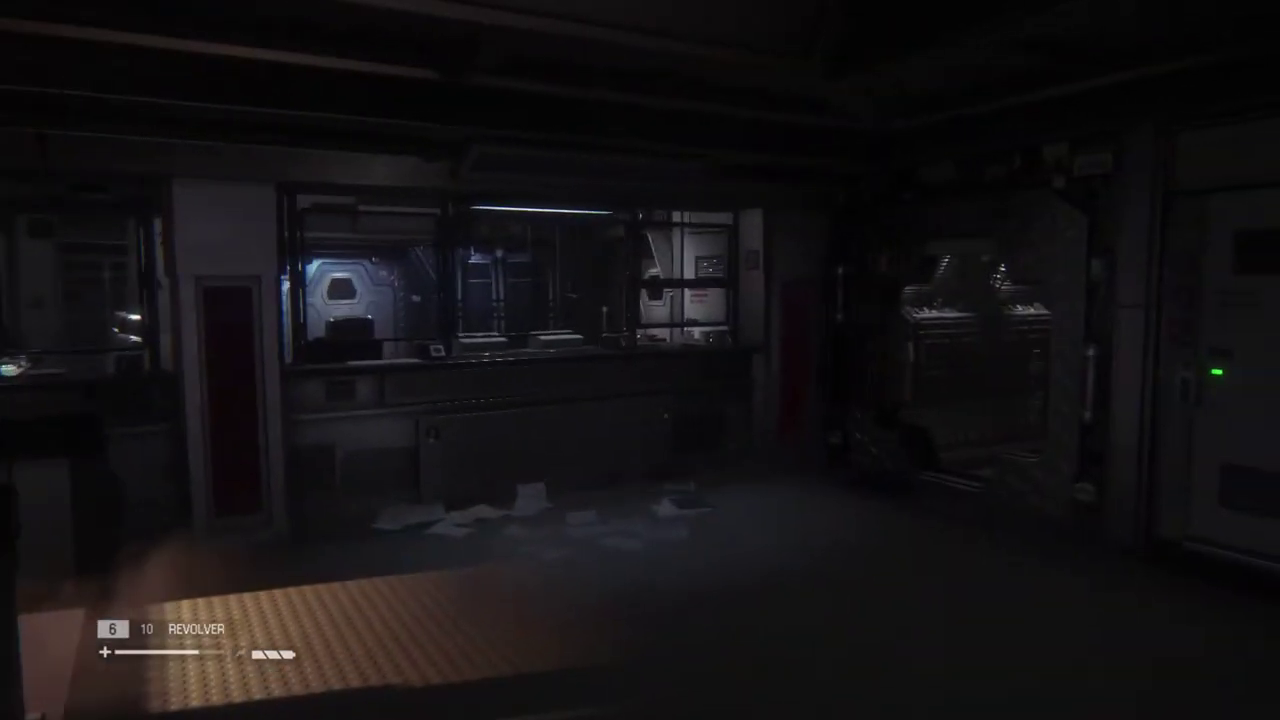
pyautogui.press('w')
pyautogui.press('w')
pyautogui.press('w')
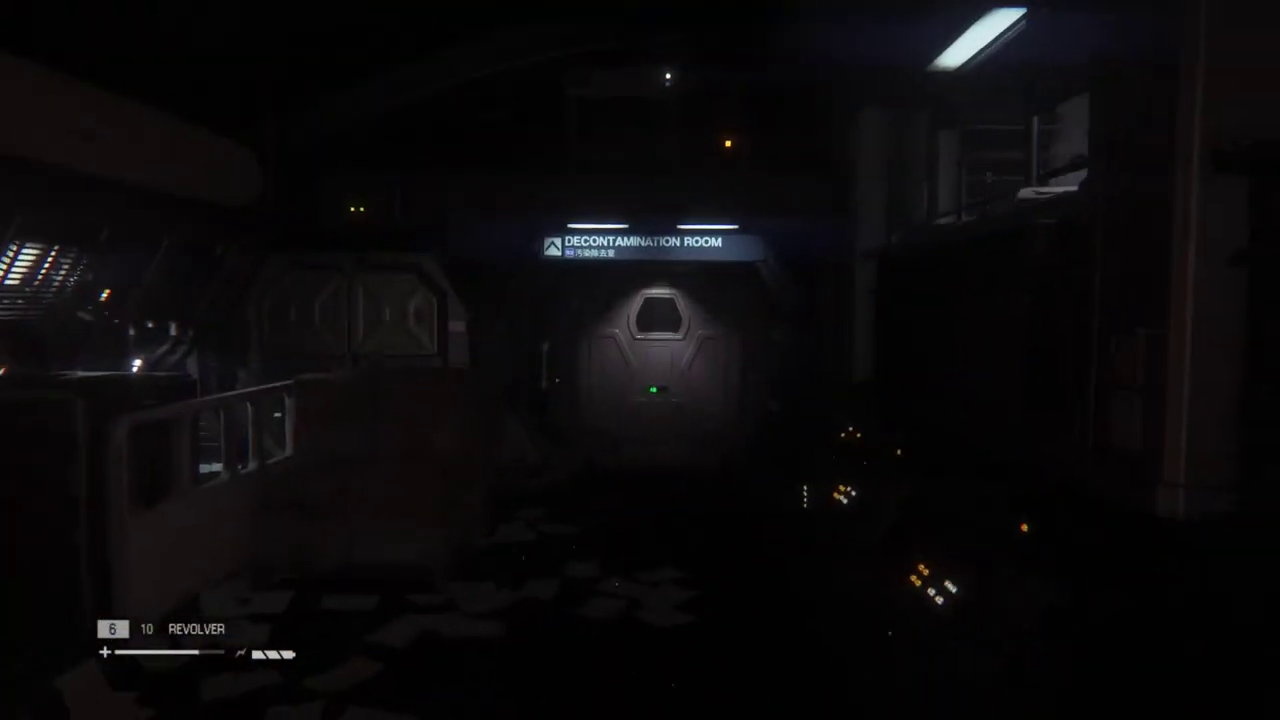
pyautogui.press('w')
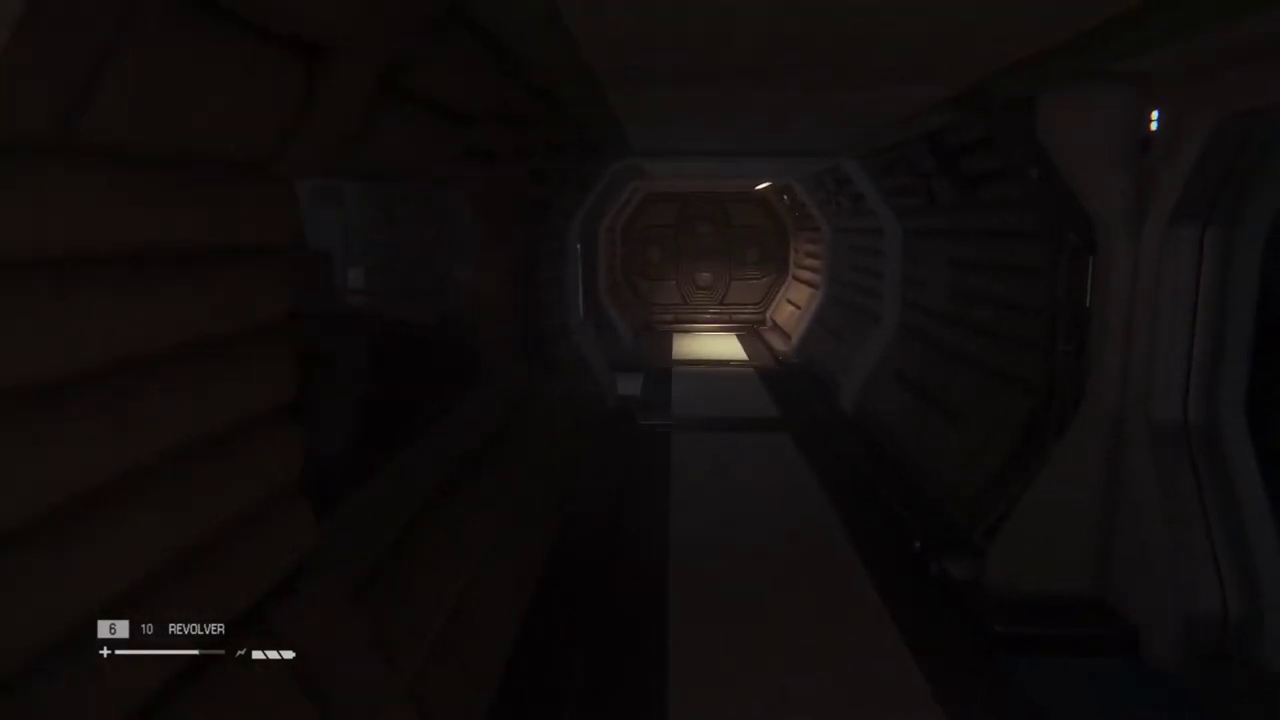
pyautogui.press('w')
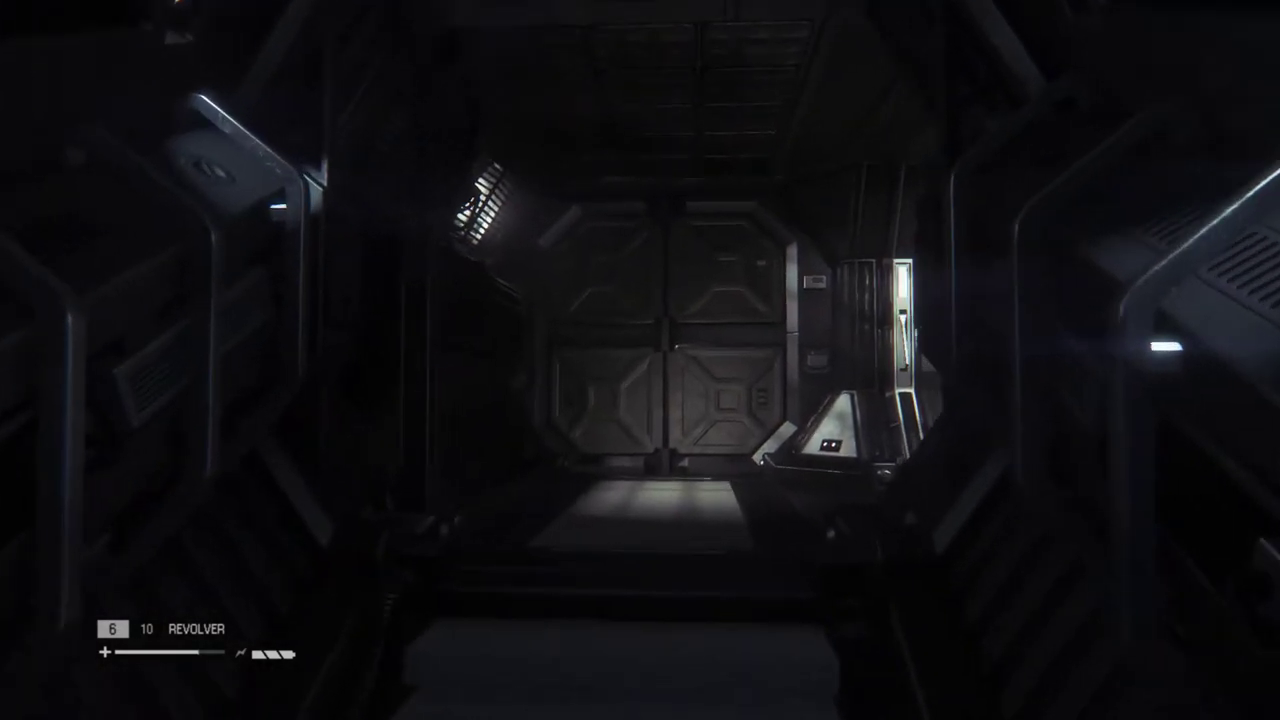
pyautogui.press('m')
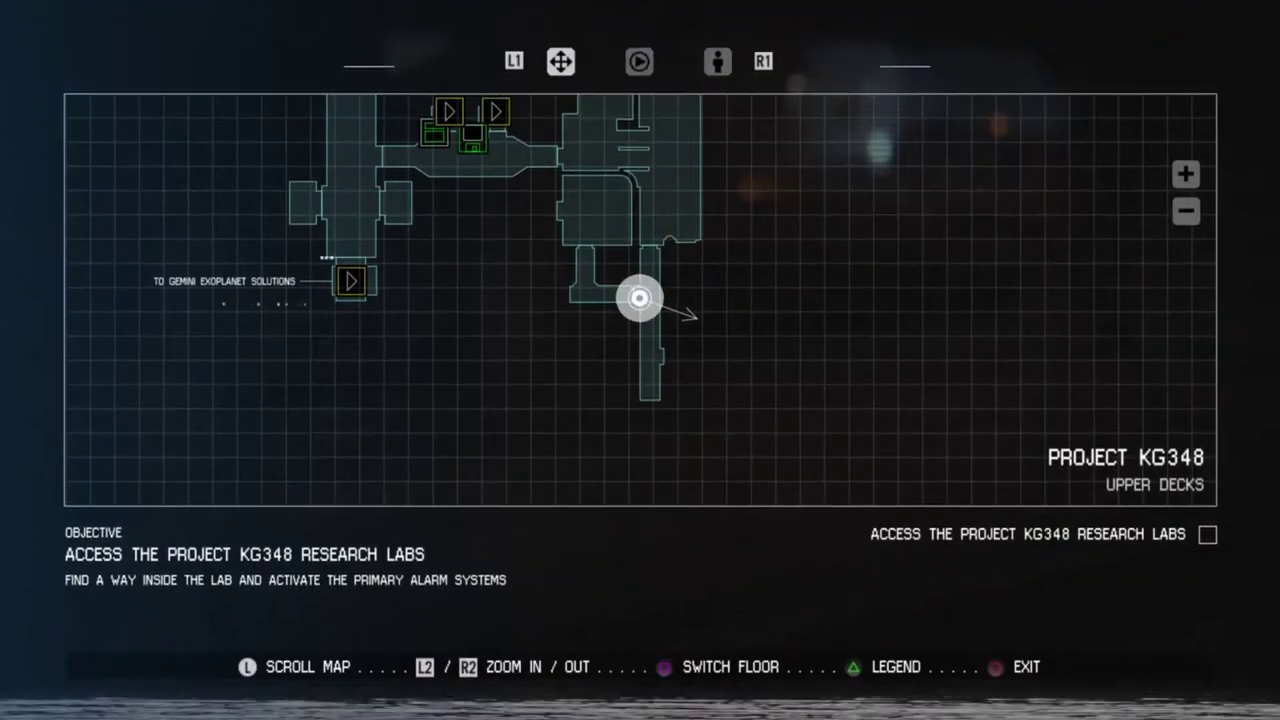
pyautogui.press('Escape')
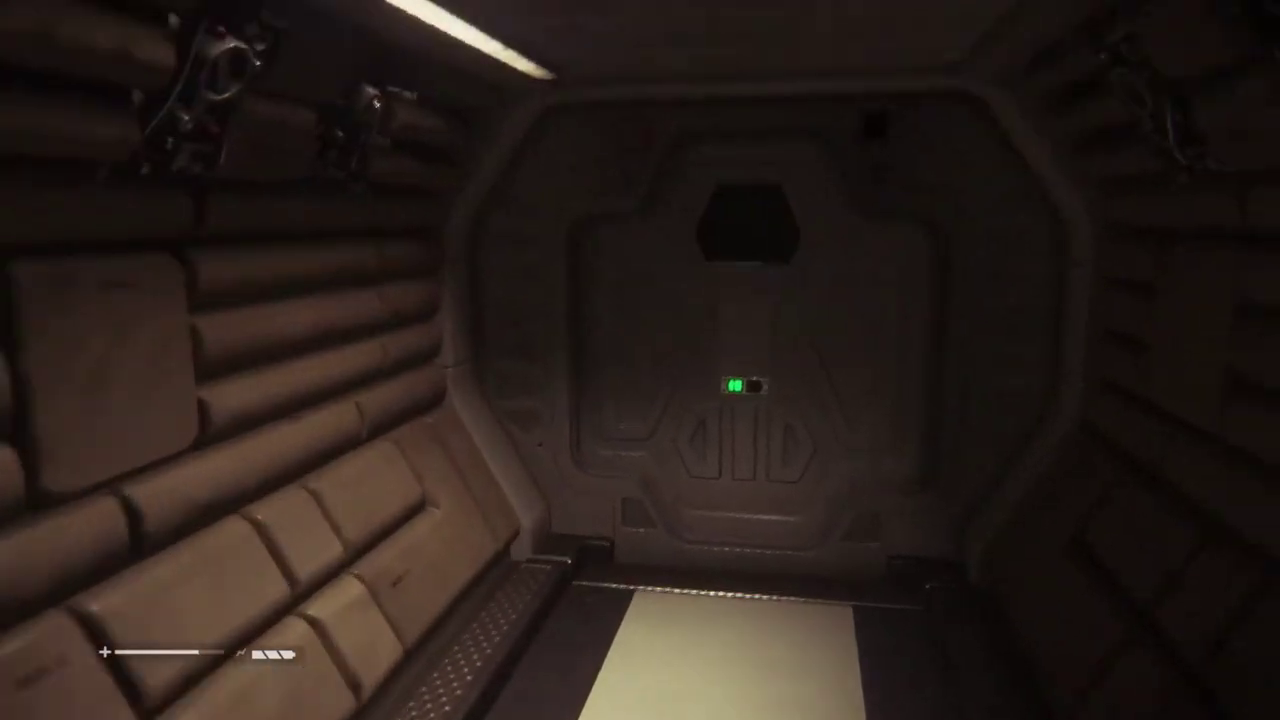
pyautogui.press('w')
pyautogui.press('w')
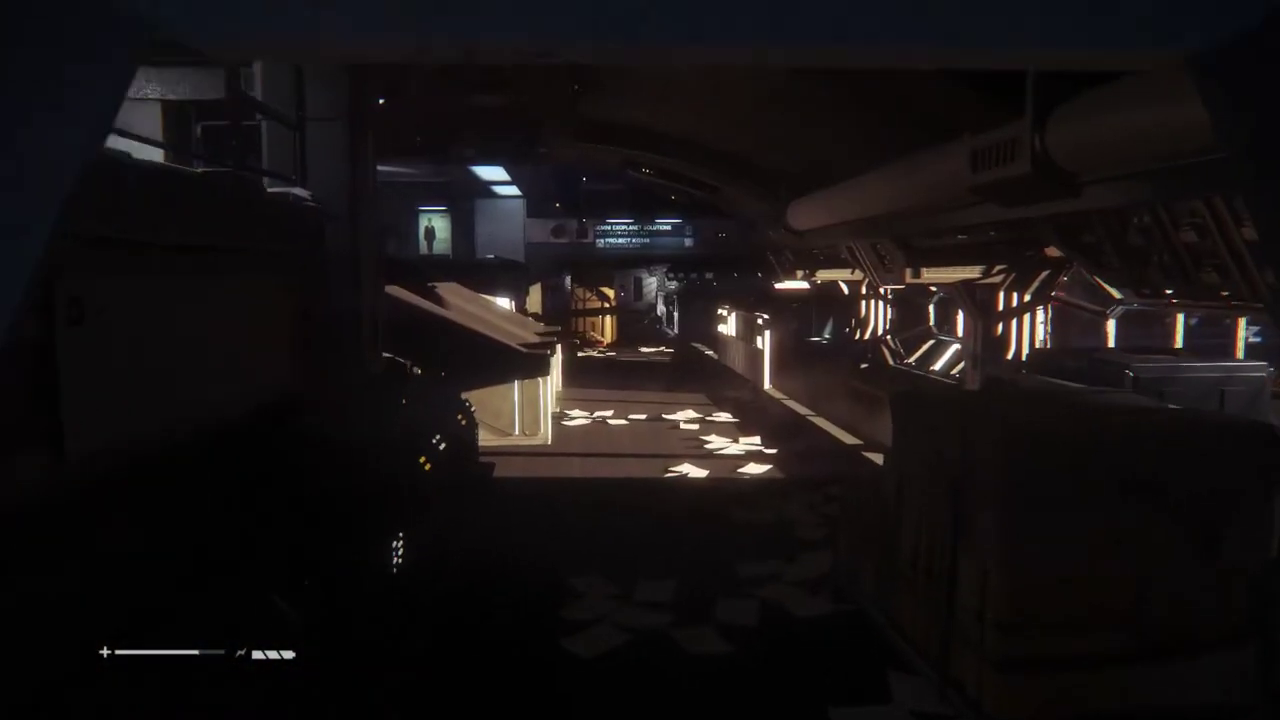
pyautogui.press('w')
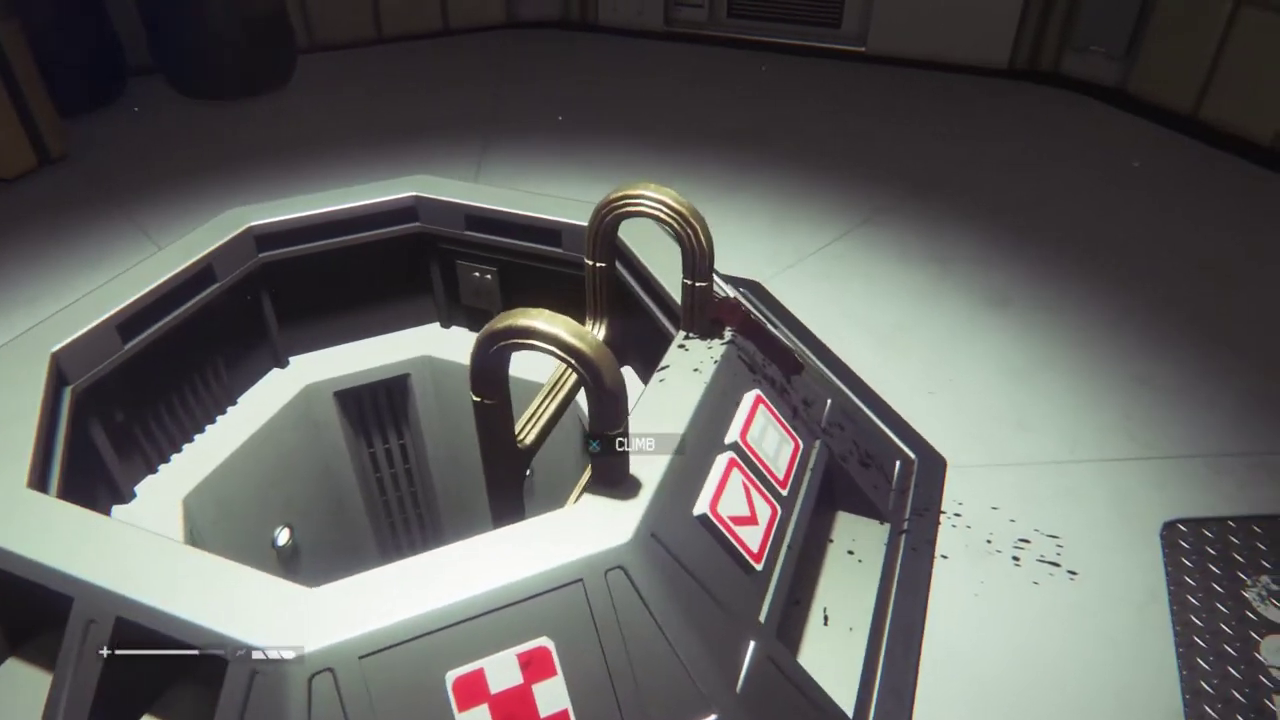
pyautogui.press('e')
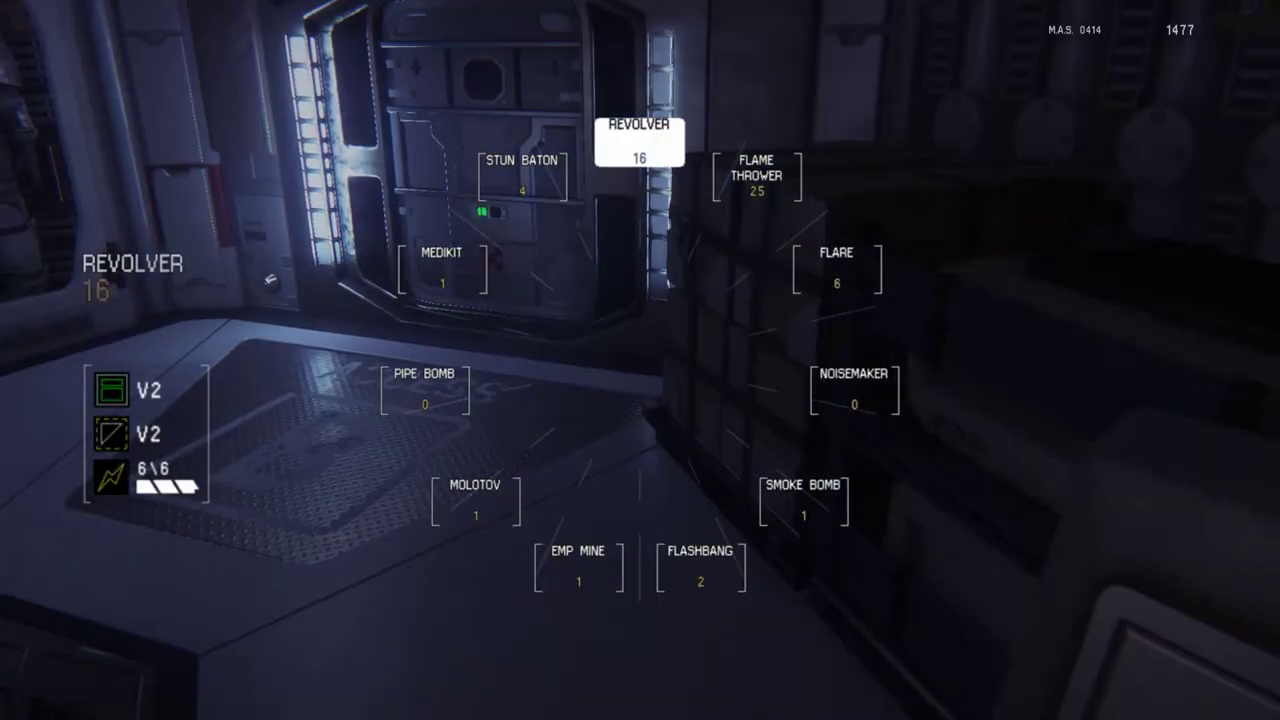
pyautogui.press('q')
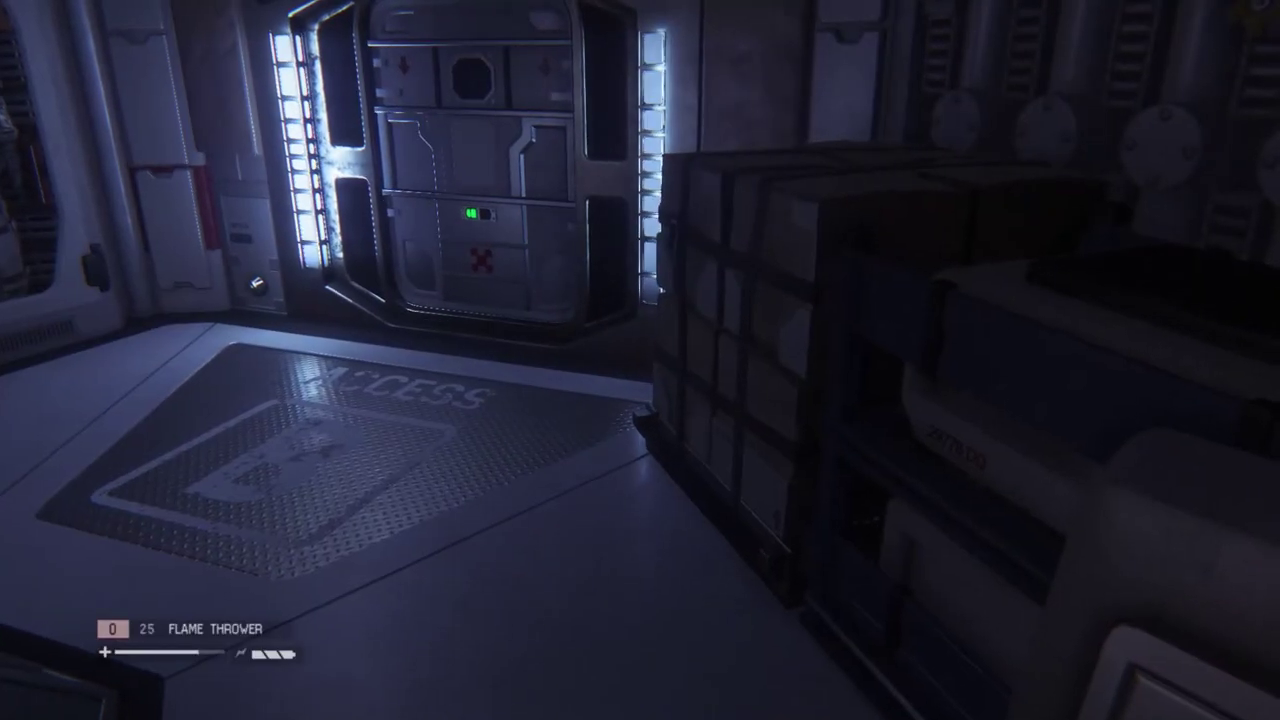
pyautogui.press('q')
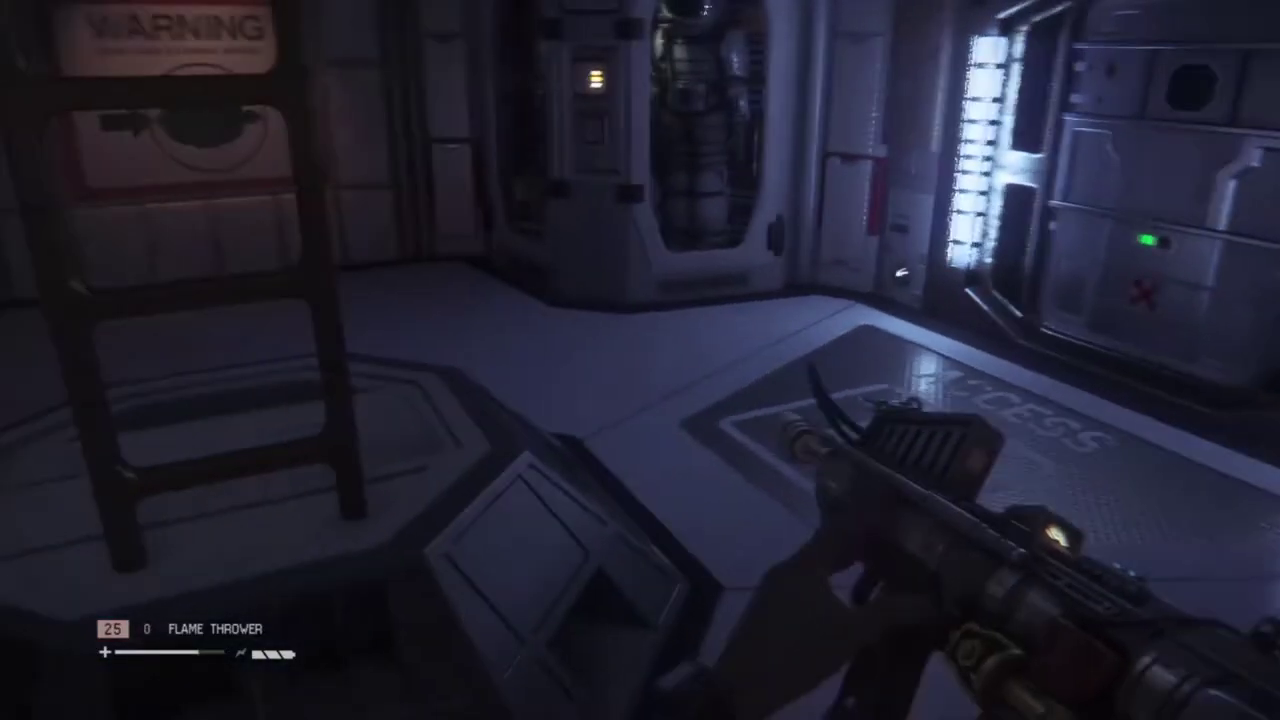
pyautogui.press('w')
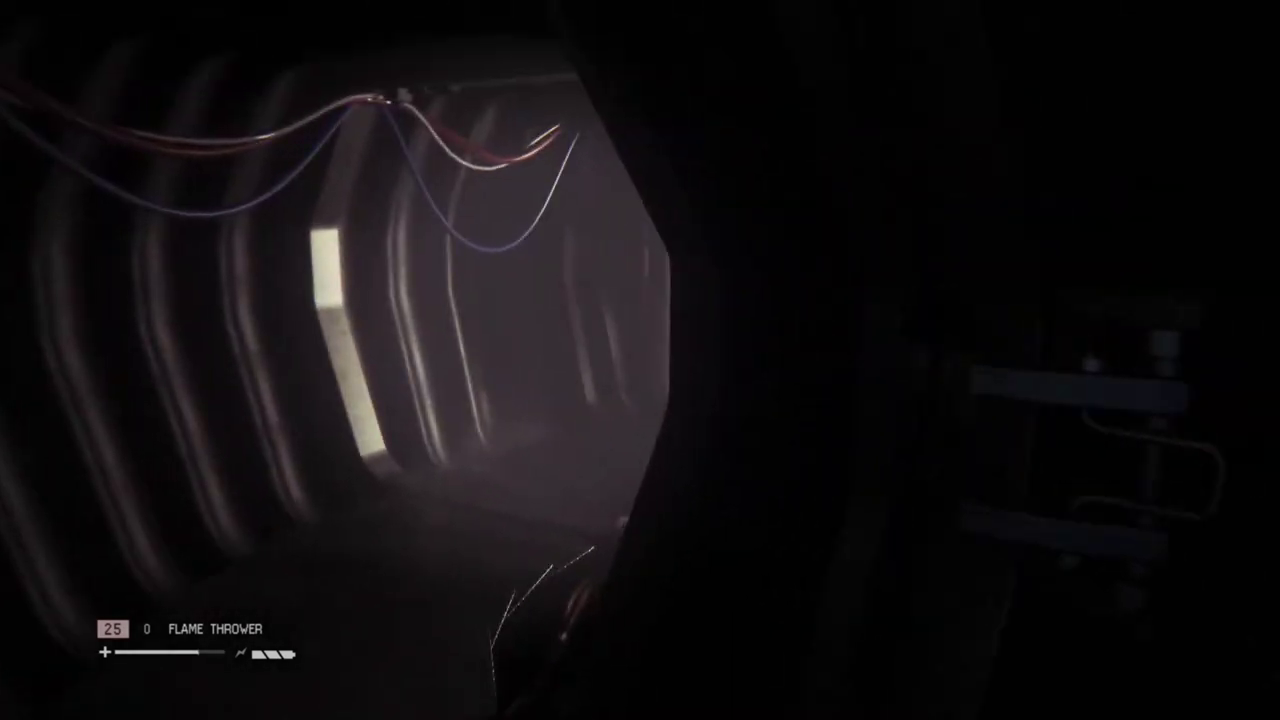
pyautogui.press('w')
pyautogui.press('w')
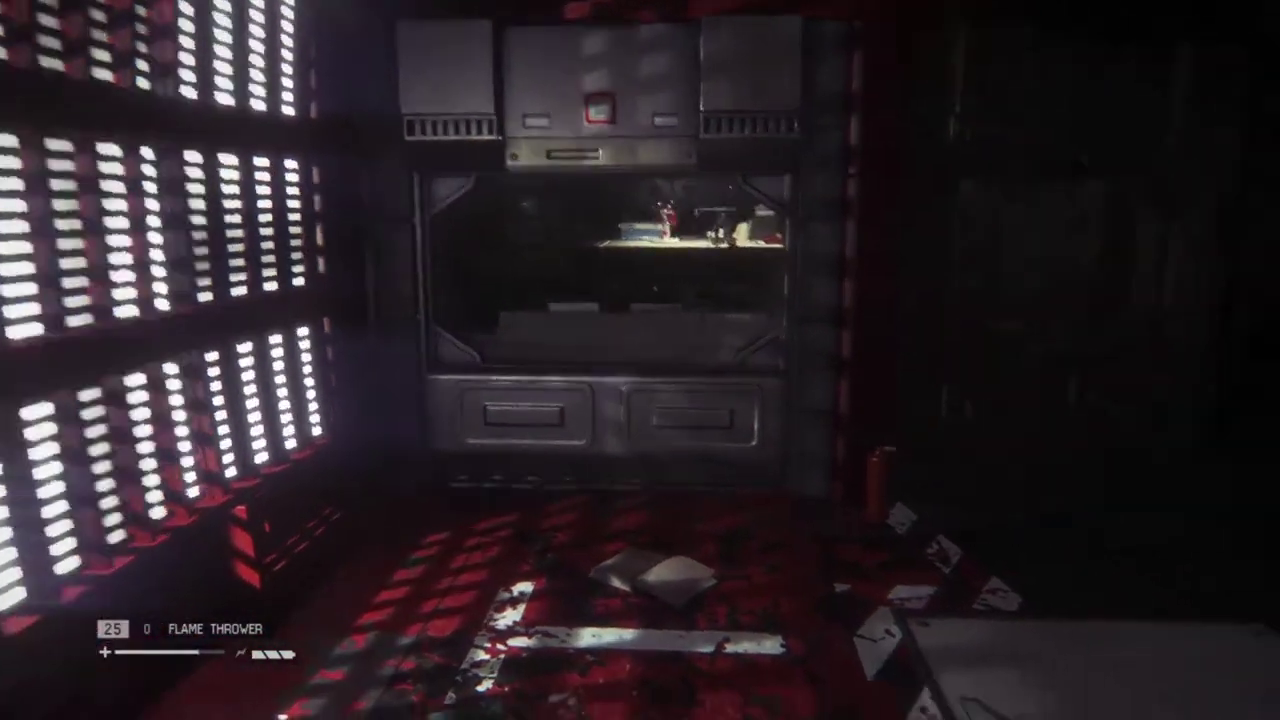
pyautogui.press('w')
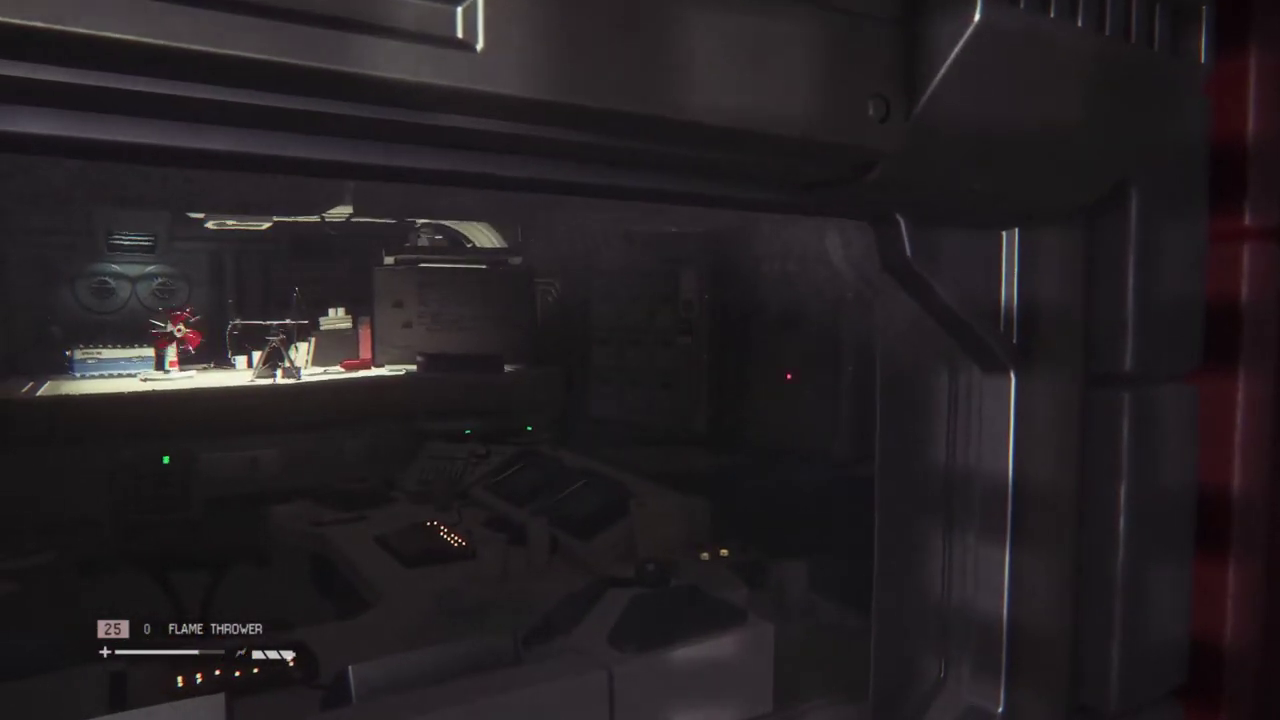
pyautogui.press('w')
pyautogui.press('w')
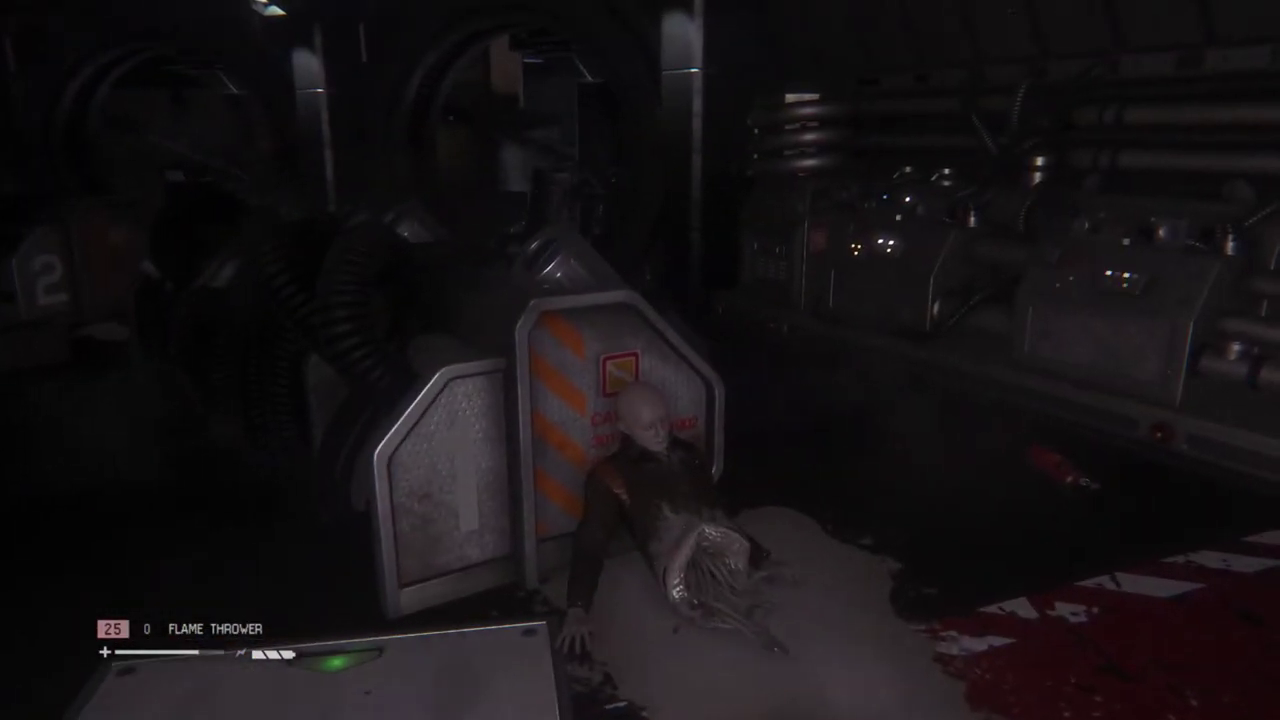
pyautogui.press('w')
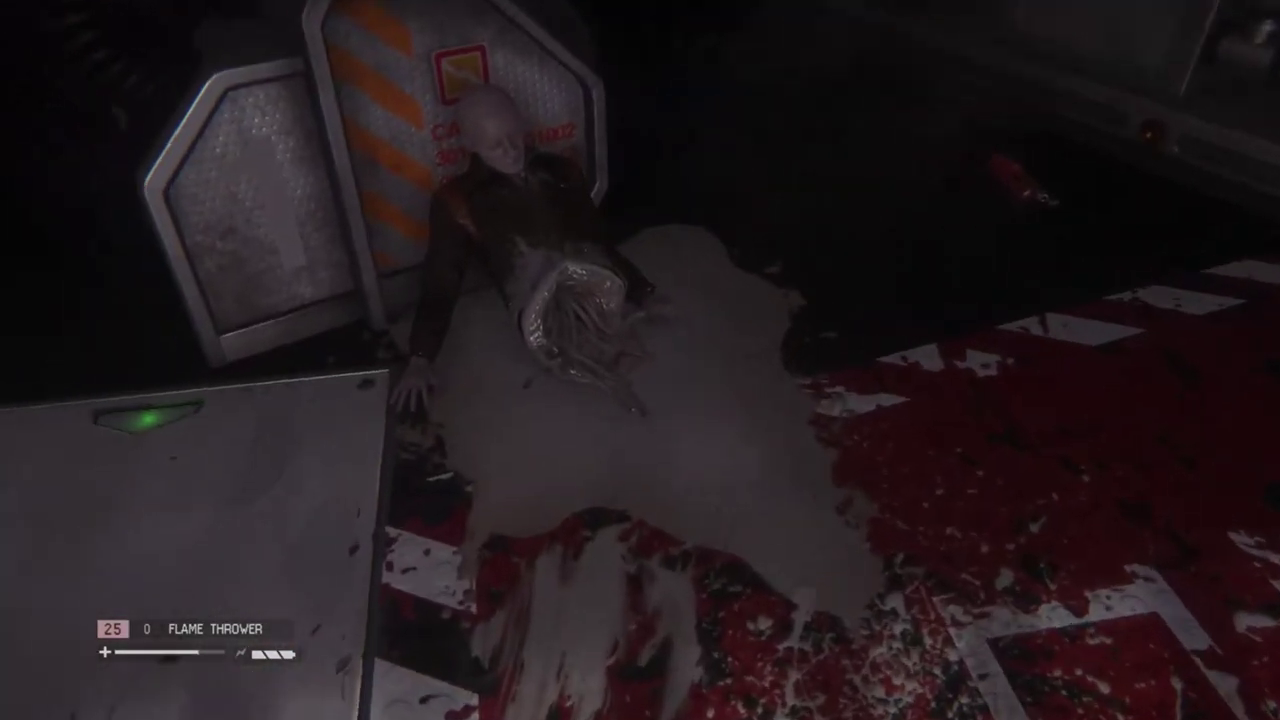
pyautogui.press('e')
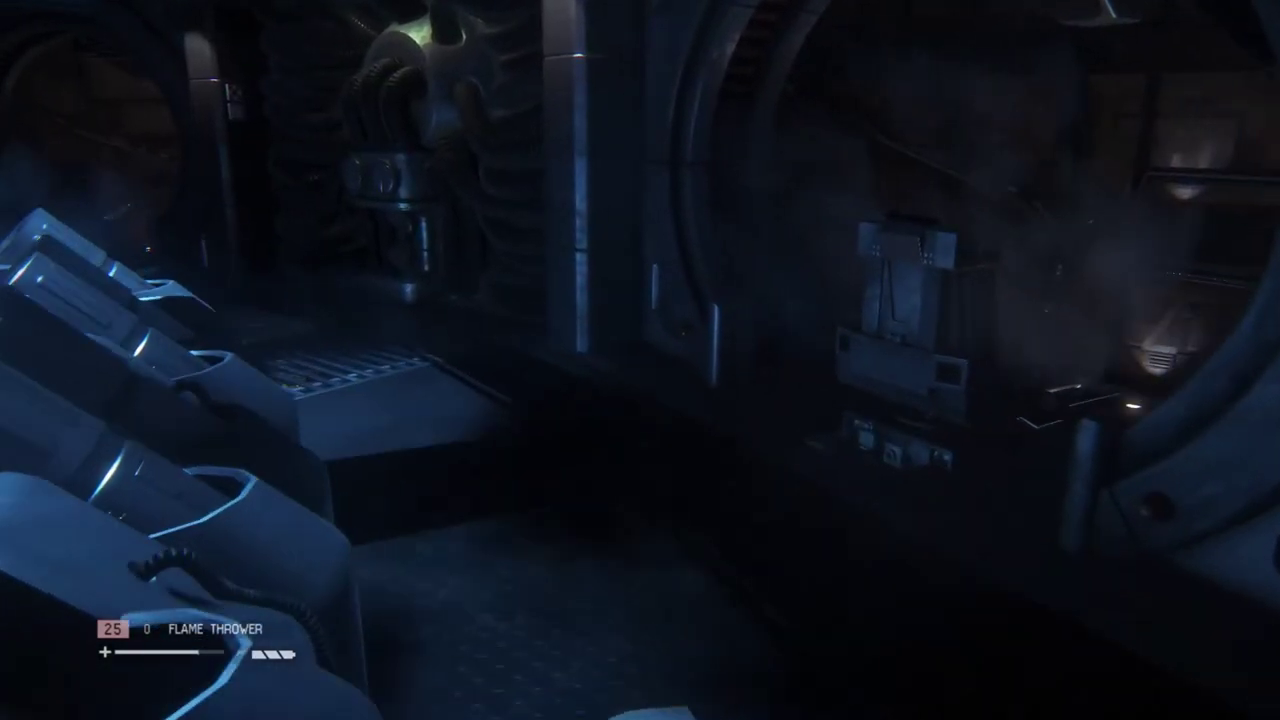
pyautogui.press('w')
pyautogui.press('s')
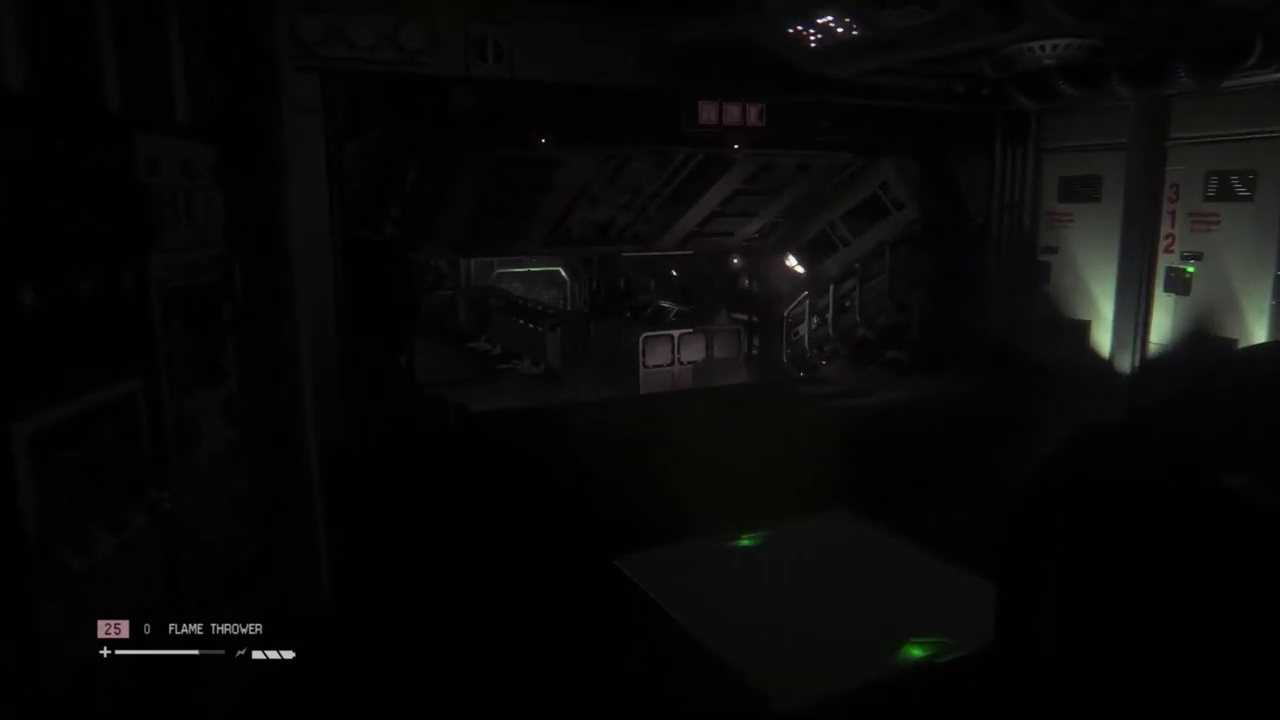
pyautogui.press('w')
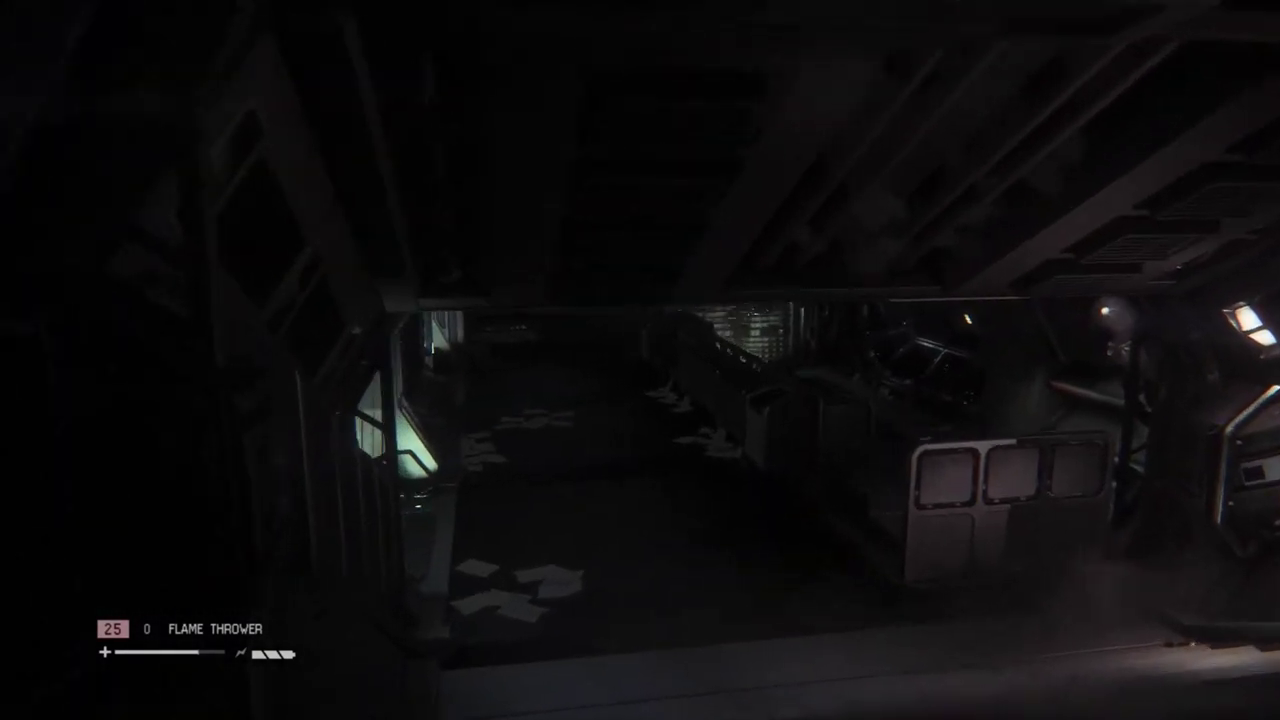
pyautogui.press('w')
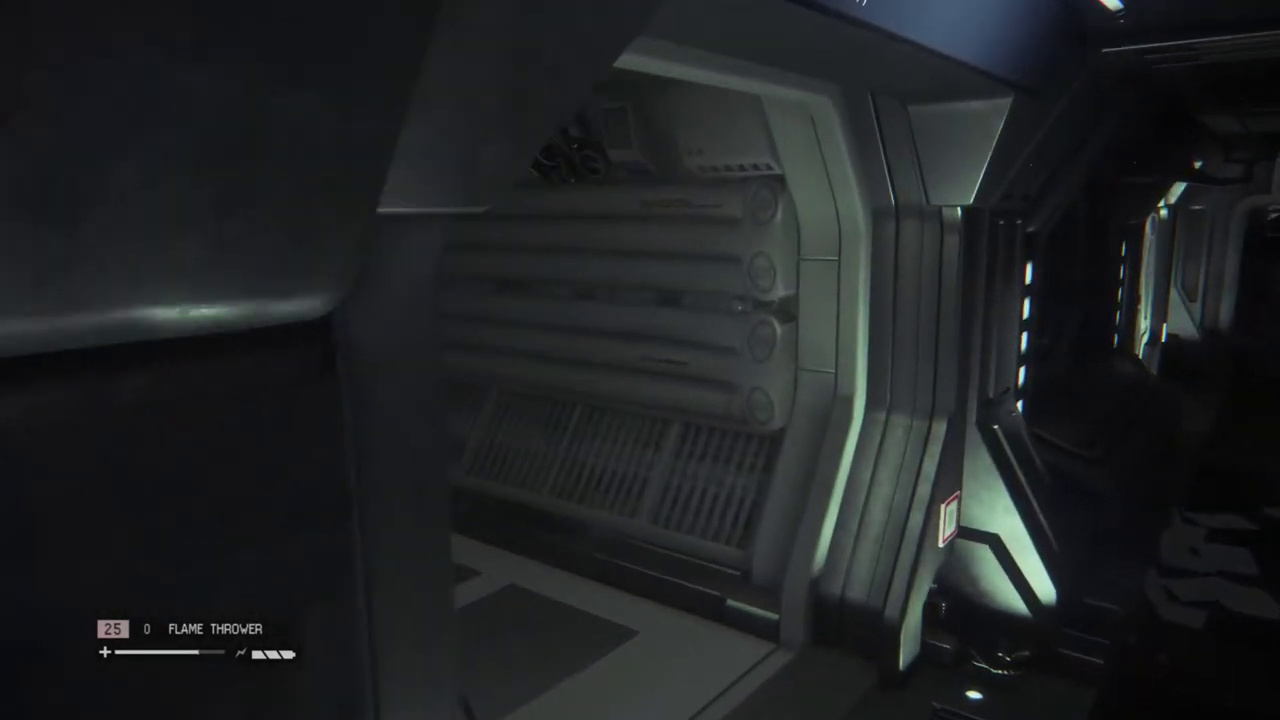
pyautogui.press('Tab')
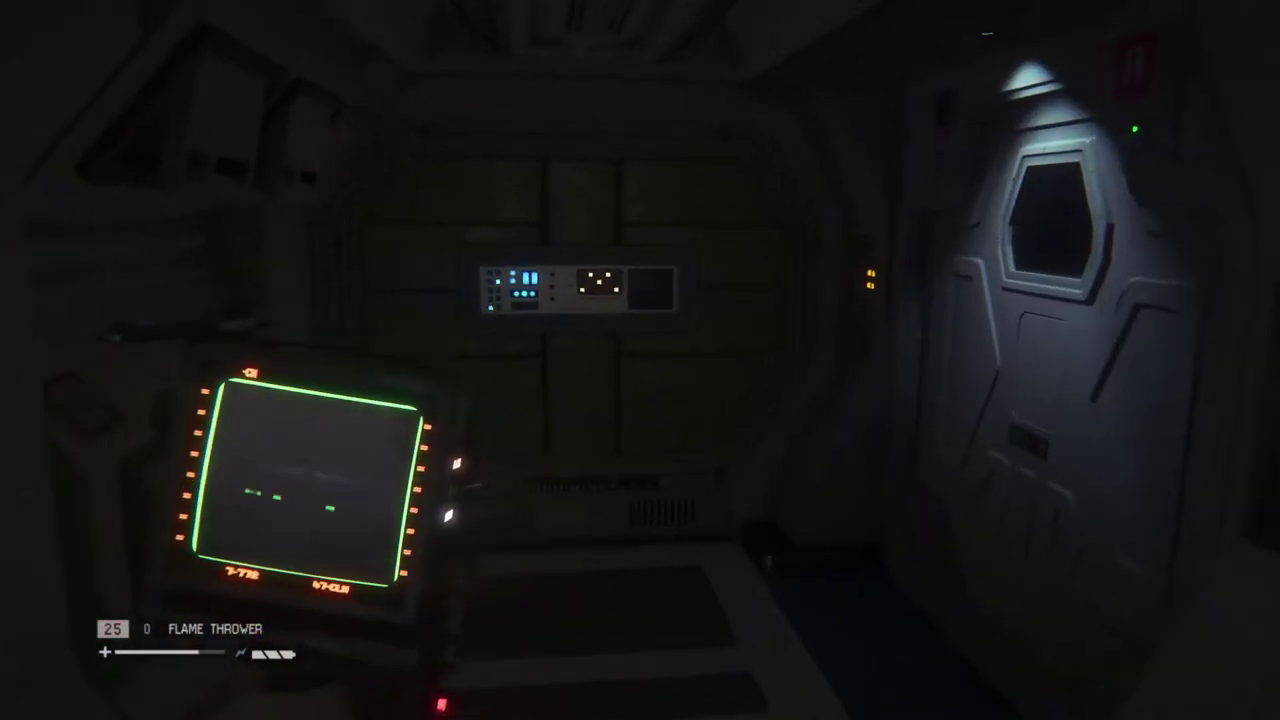
pyautogui.press('w')
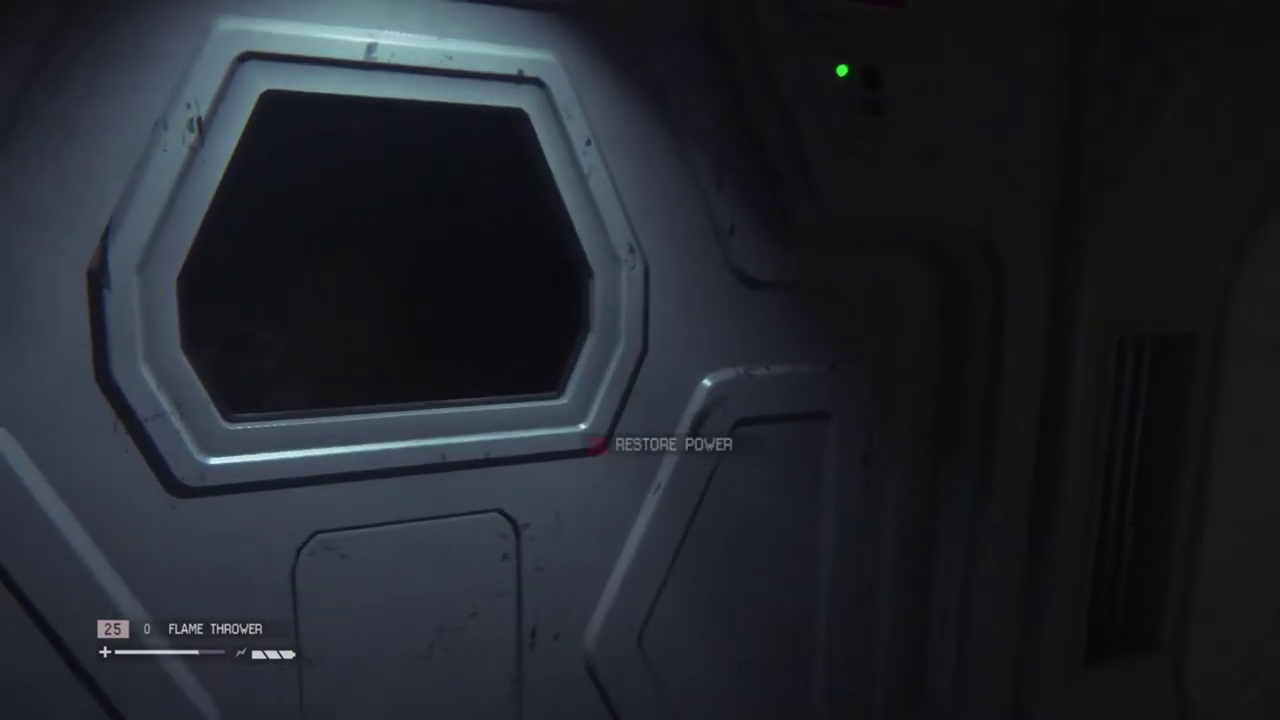
pyautogui.press('w')
pyautogui.press('w')
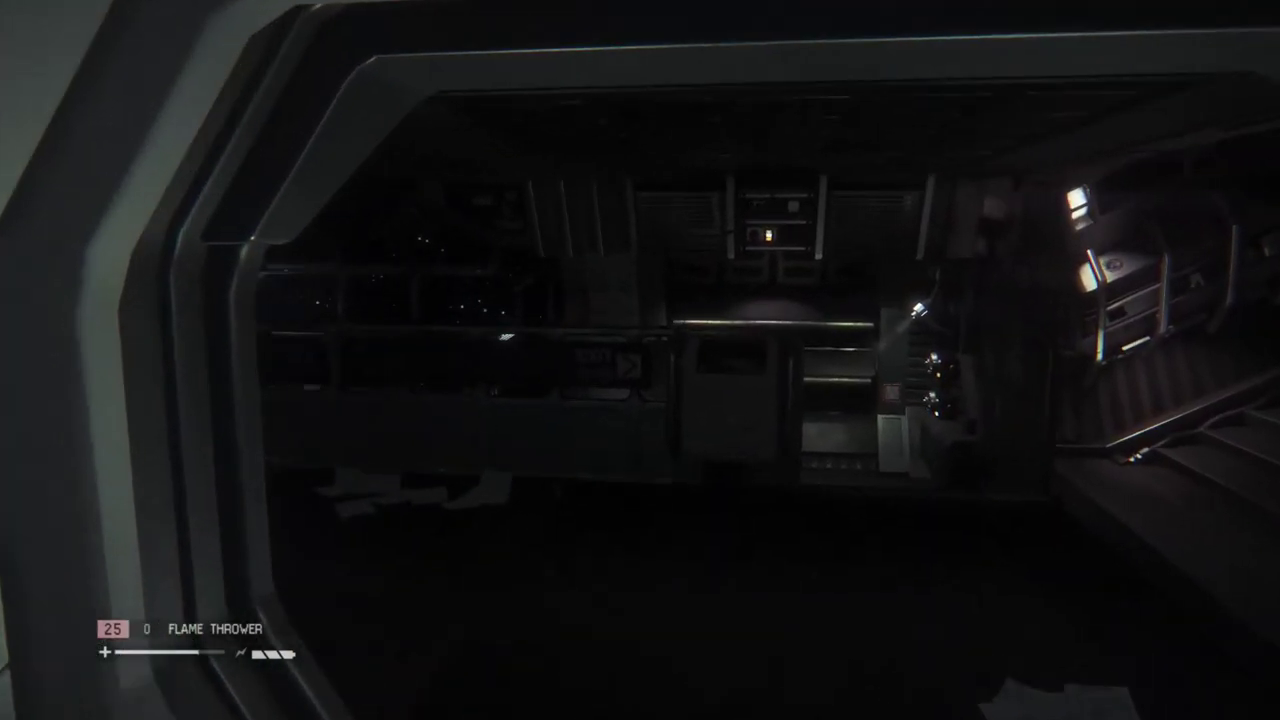
pyautogui.press('w')
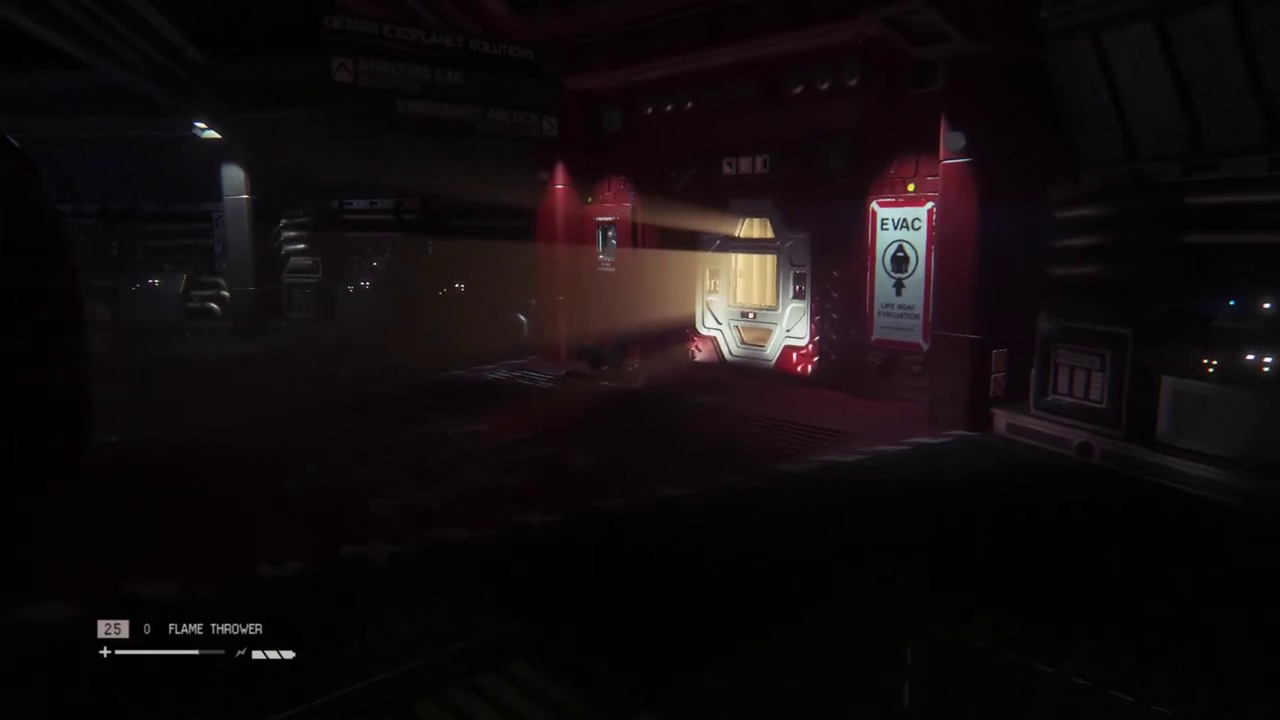
pyautogui.press('w')
pyautogui.press('w')
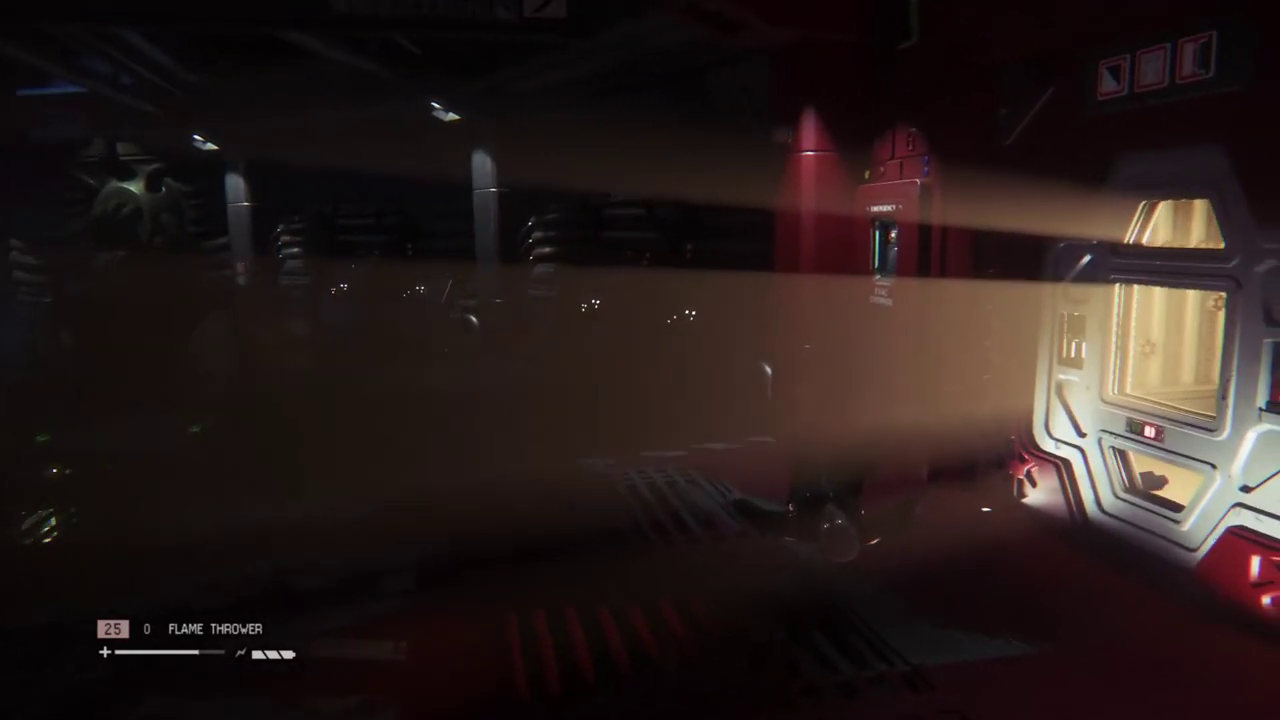
pyautogui.press('w')
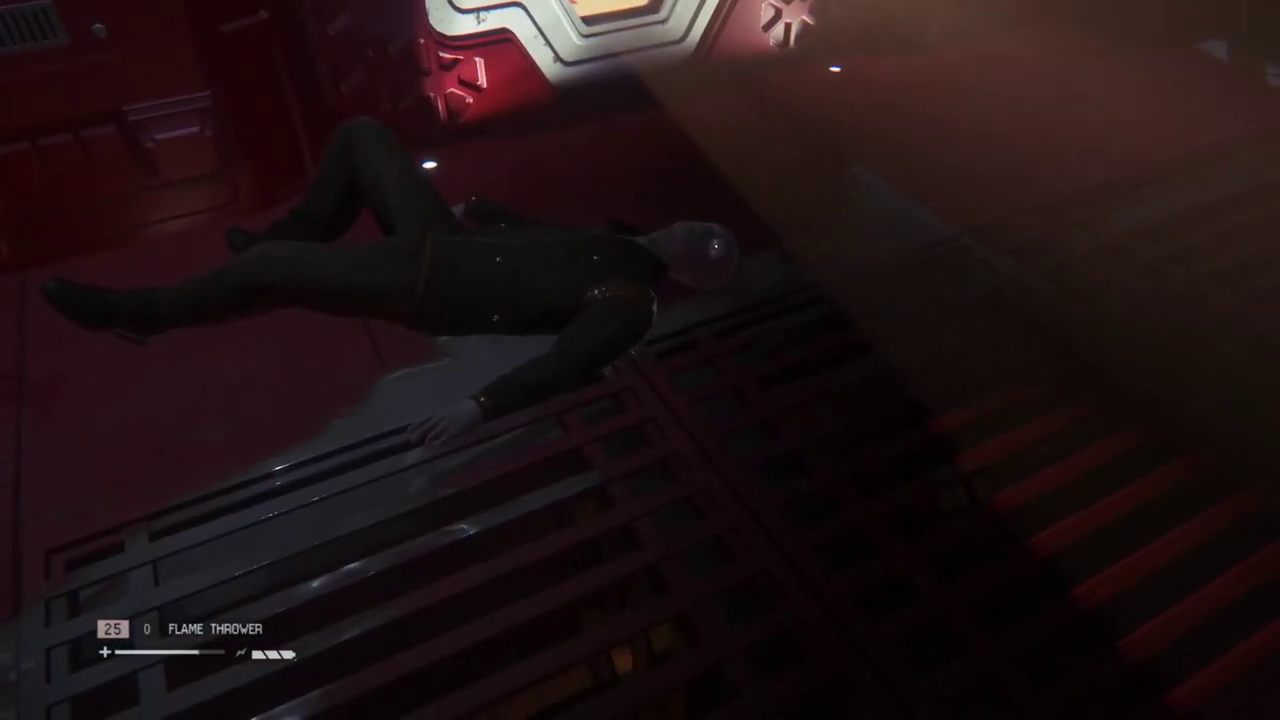
pyautogui.press('w')
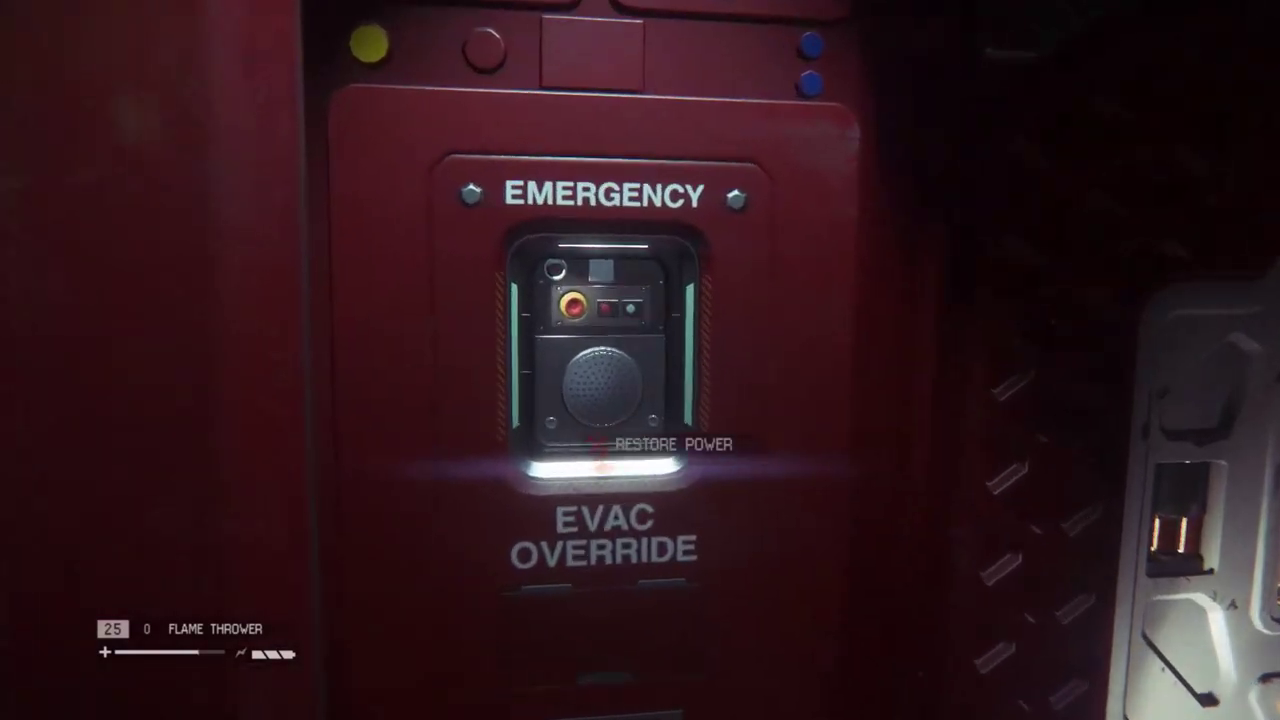
pyautogui.press('e')
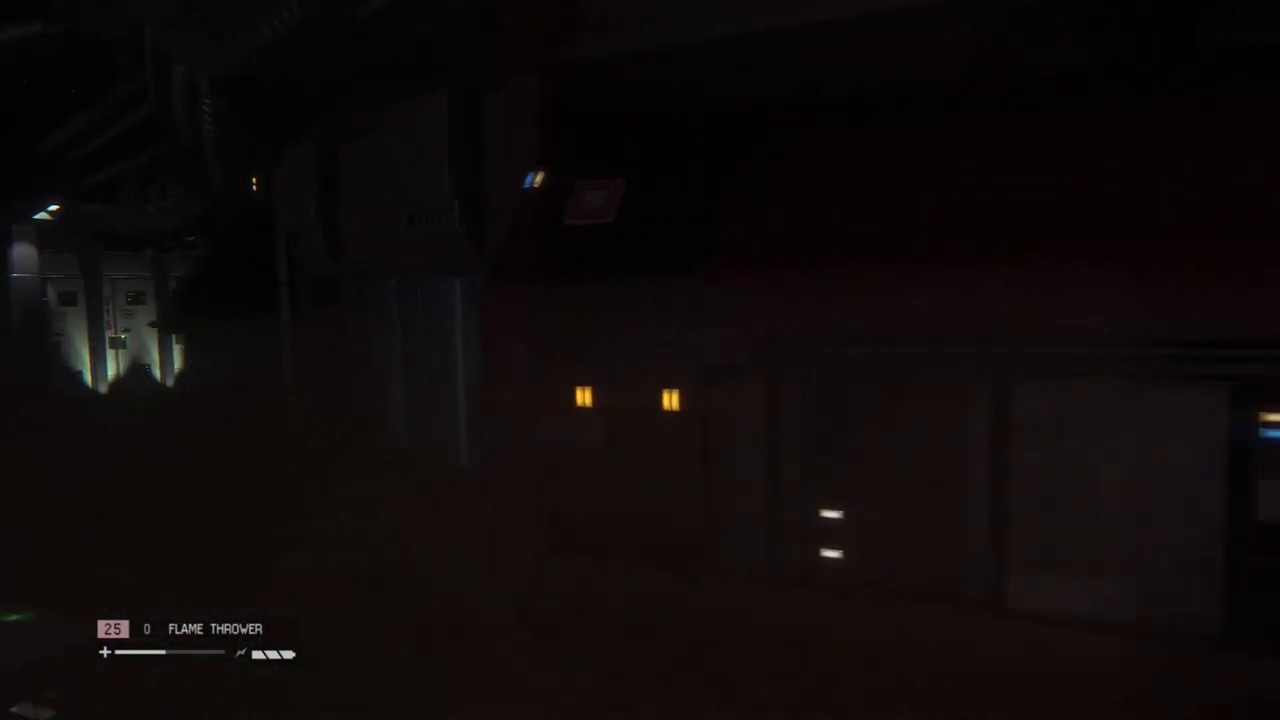
pyautogui.press('m')
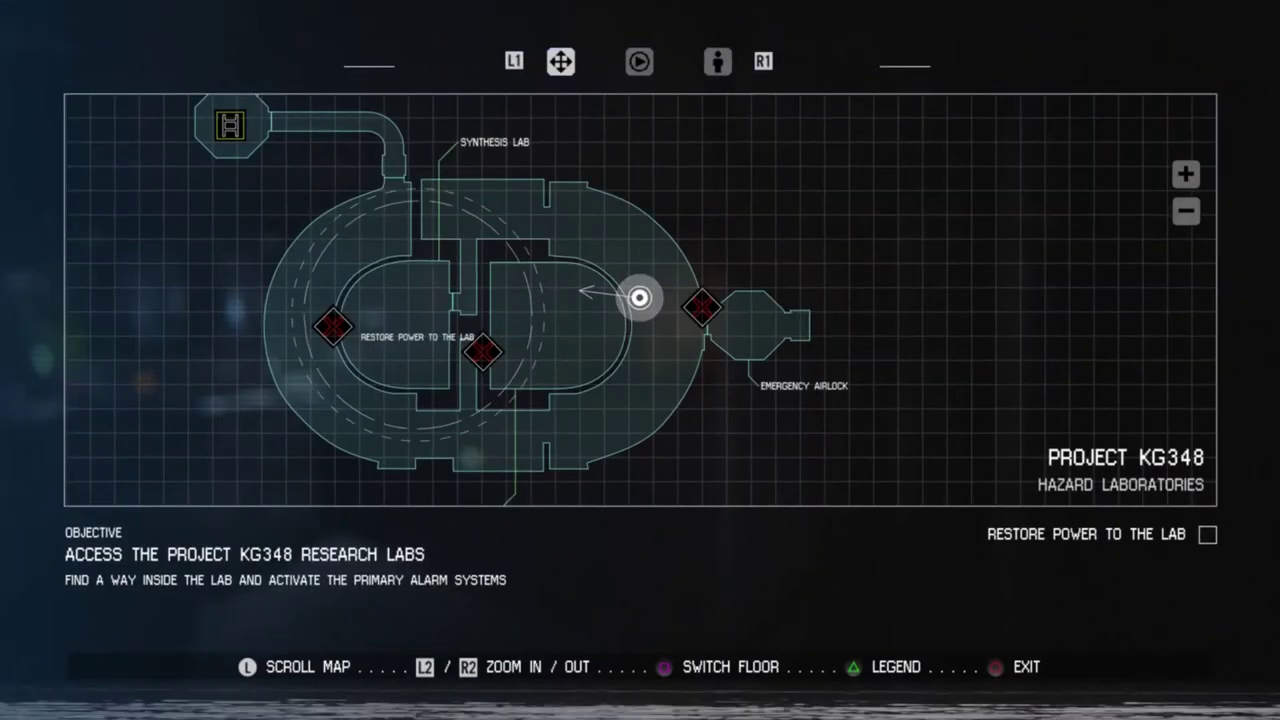
pyautogui.press('Escape')
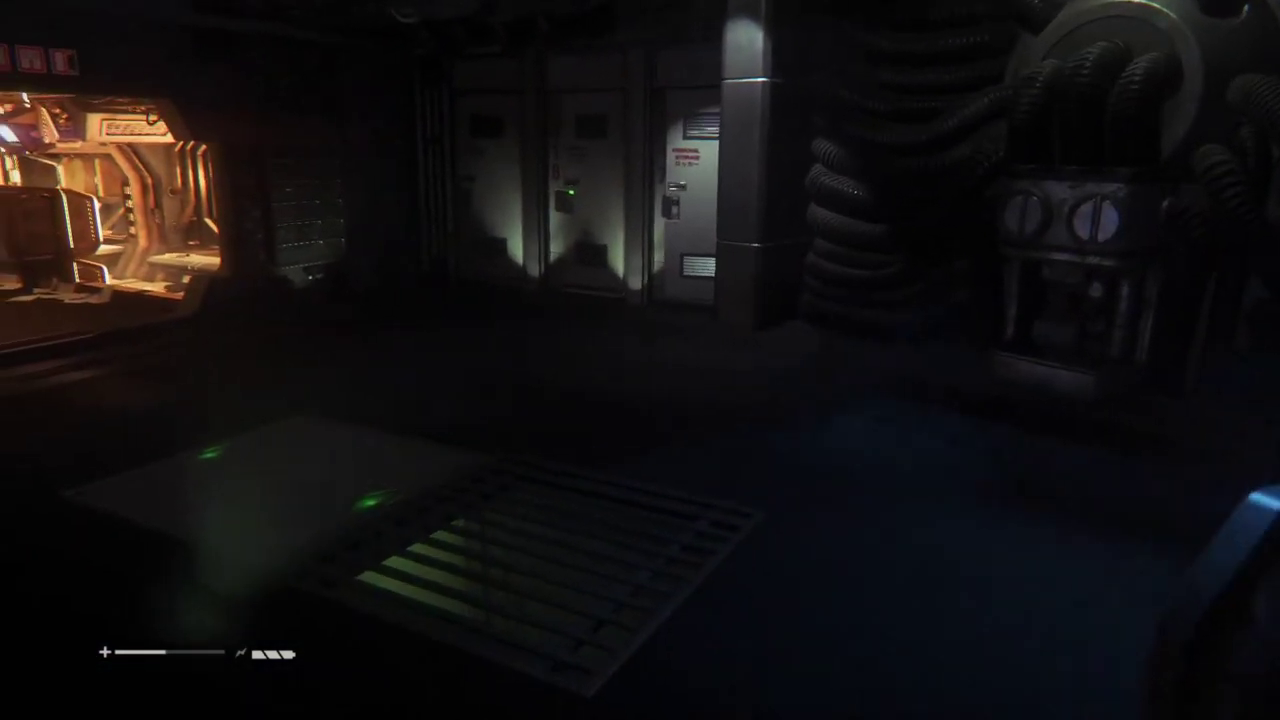
pyautogui.press('w')
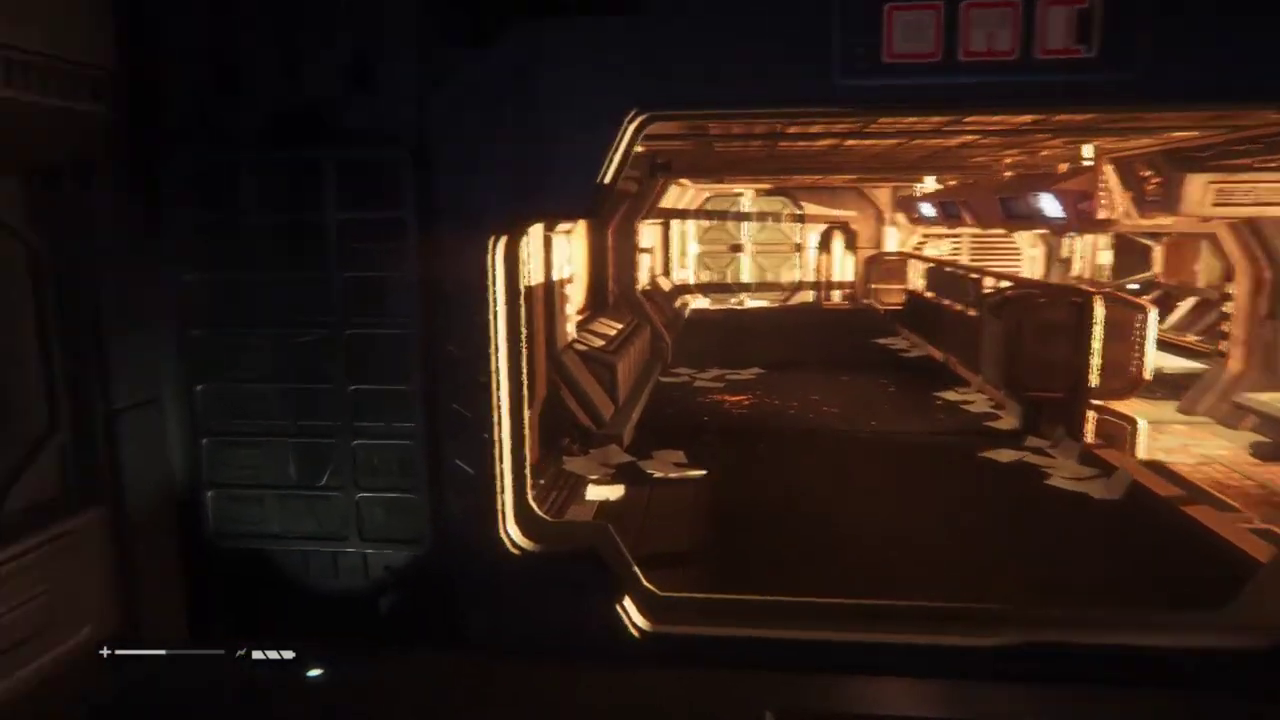
pyautogui.press('w')
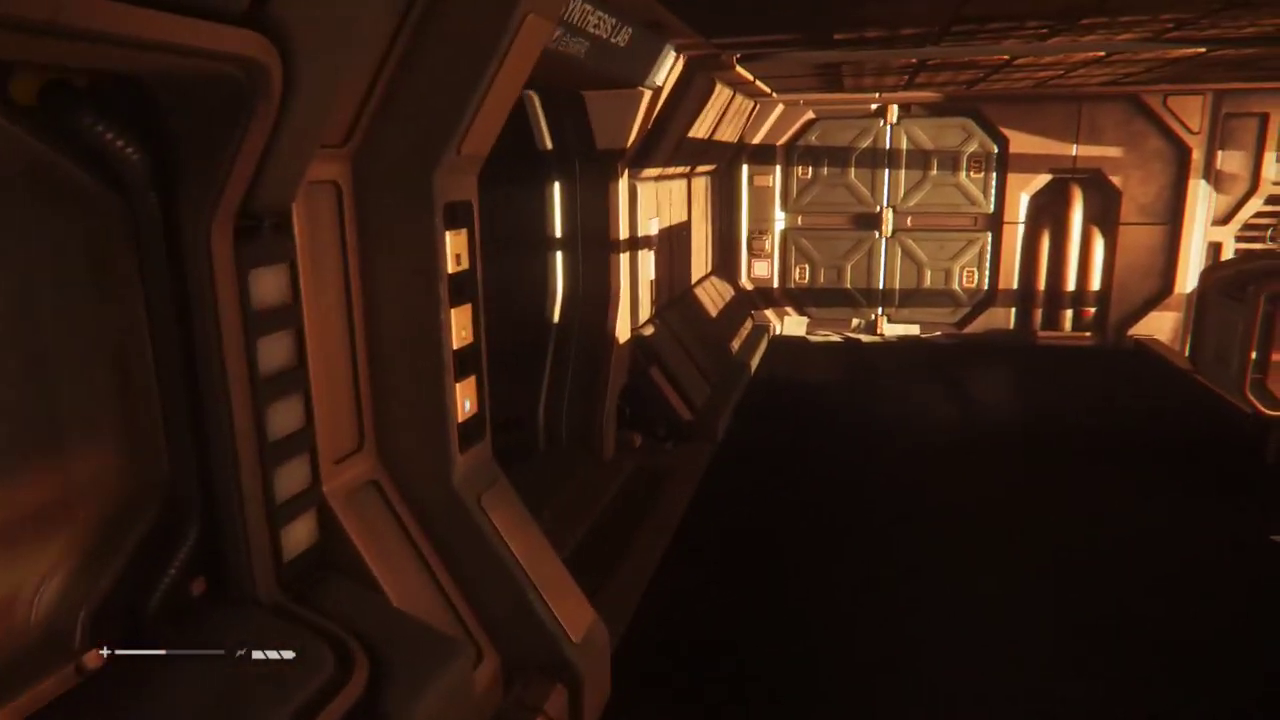
pyautogui.press('w')
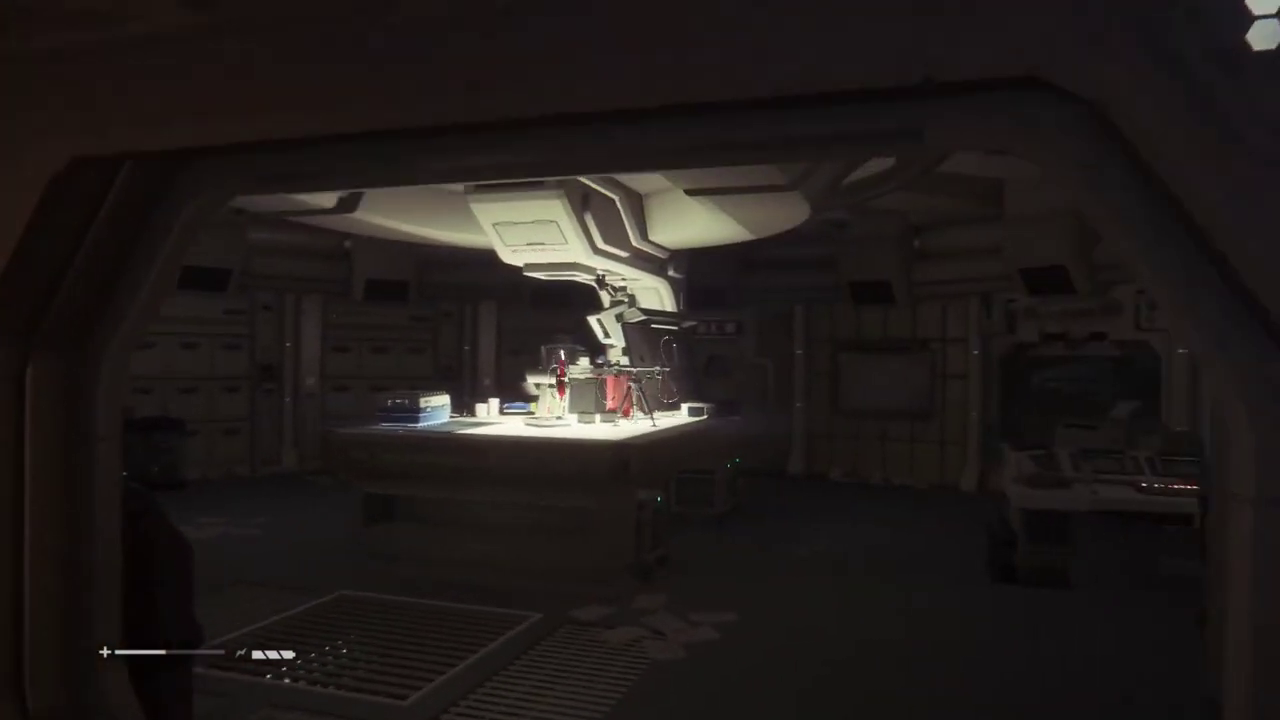
pyautogui.press('w')
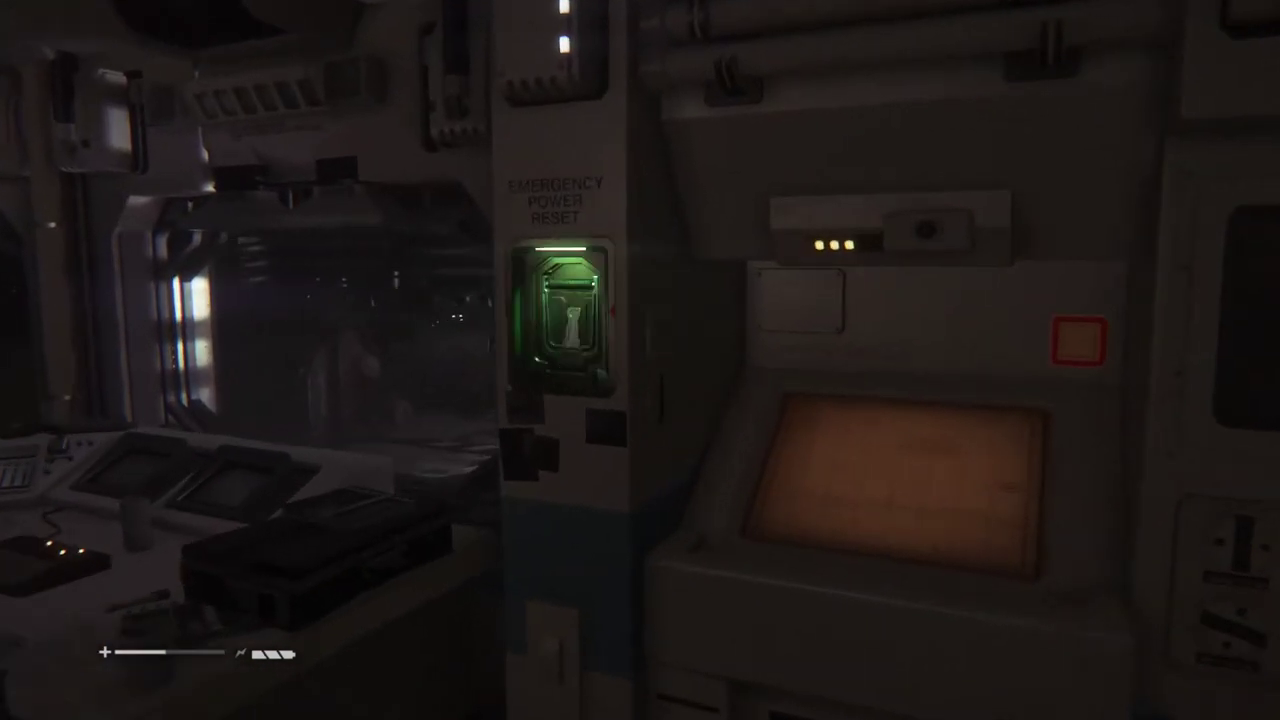
pyautogui.press('e')
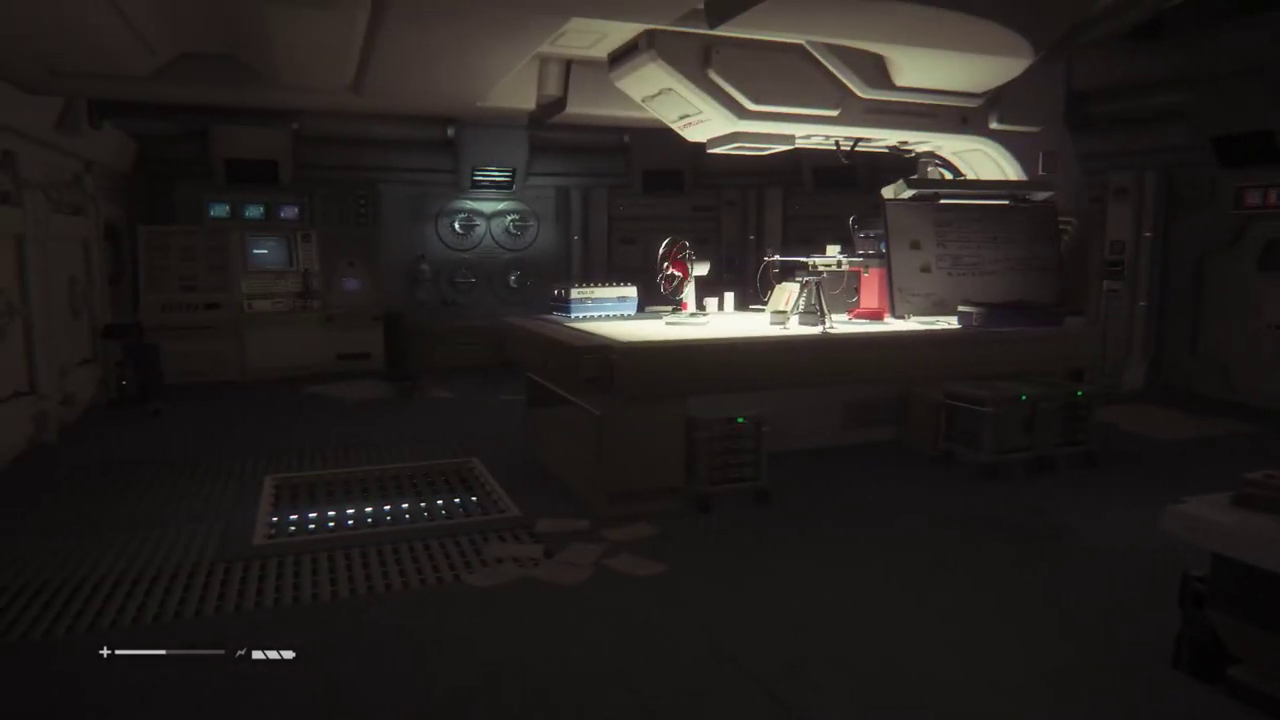
pyautogui.press('w')
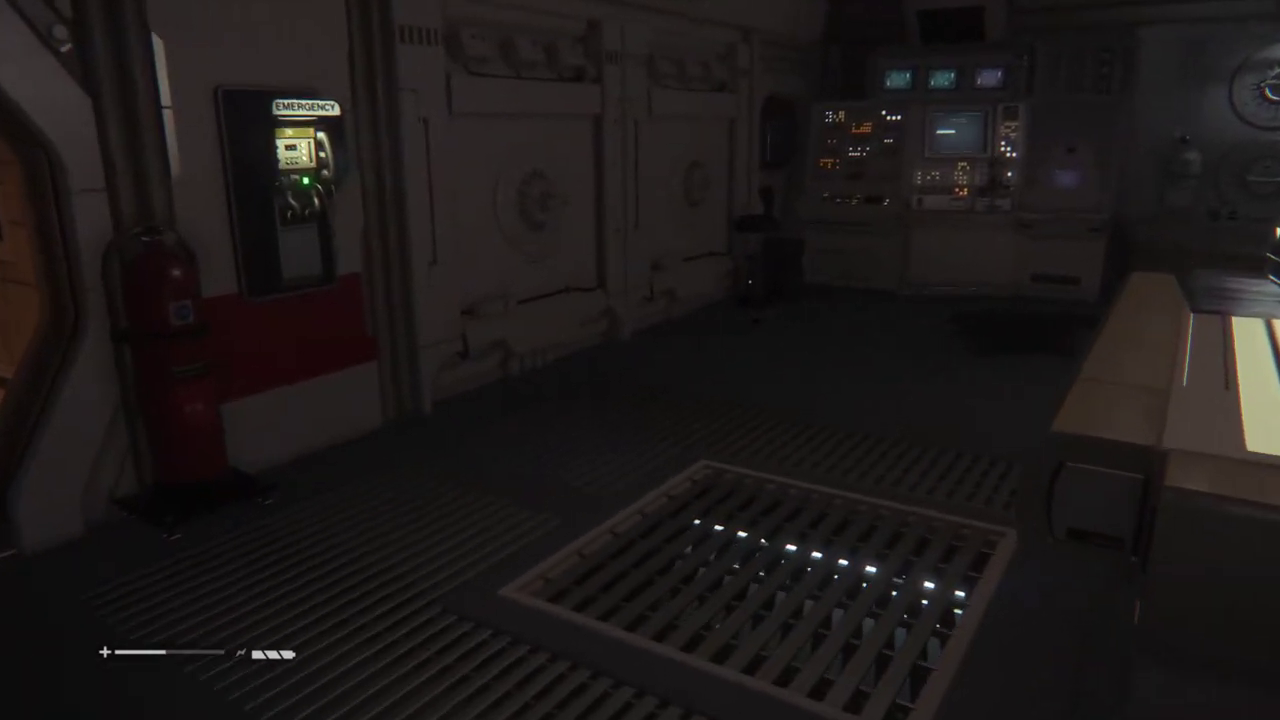
pyautogui.press('w')
pyautogui.press('e')
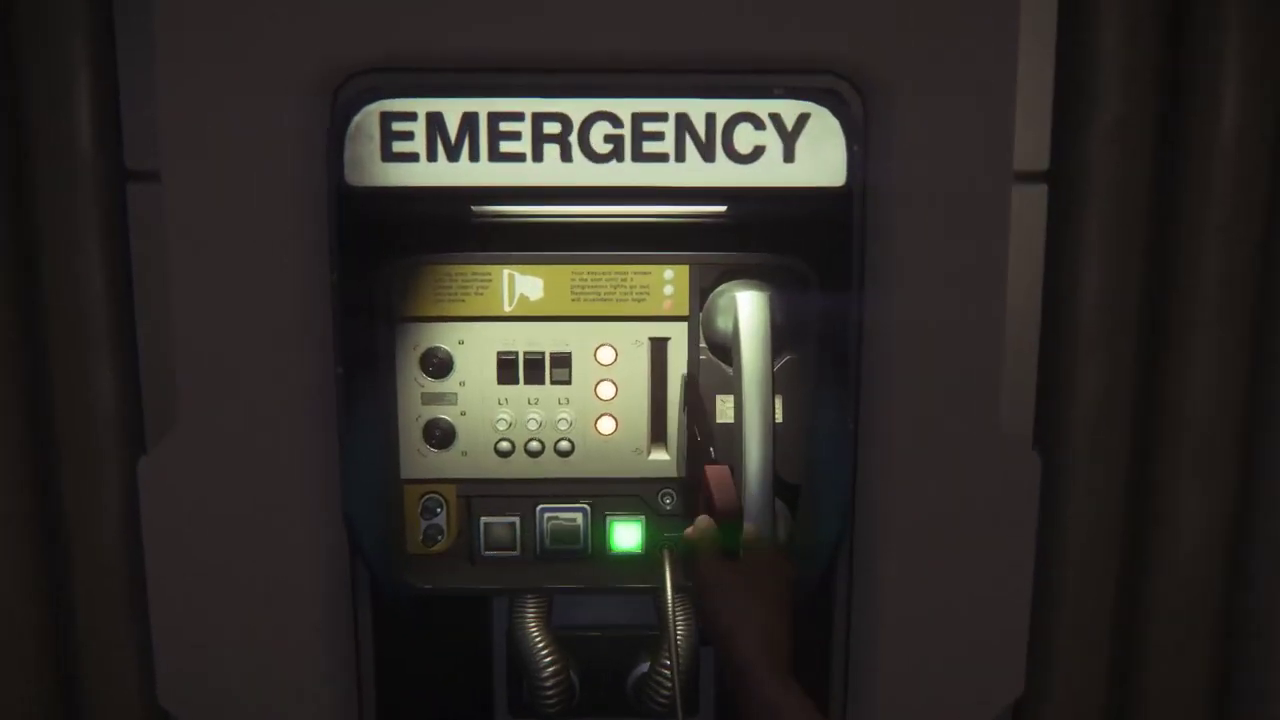